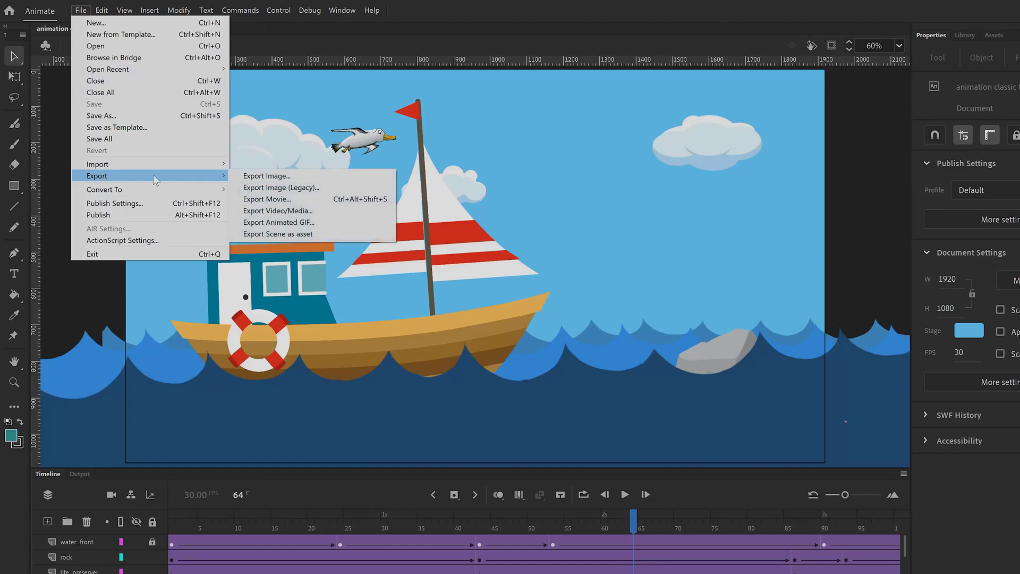
Step: Set the movie export to QuickTime, H.264, with the High Quality 1080p HD preset
click(265, 199)
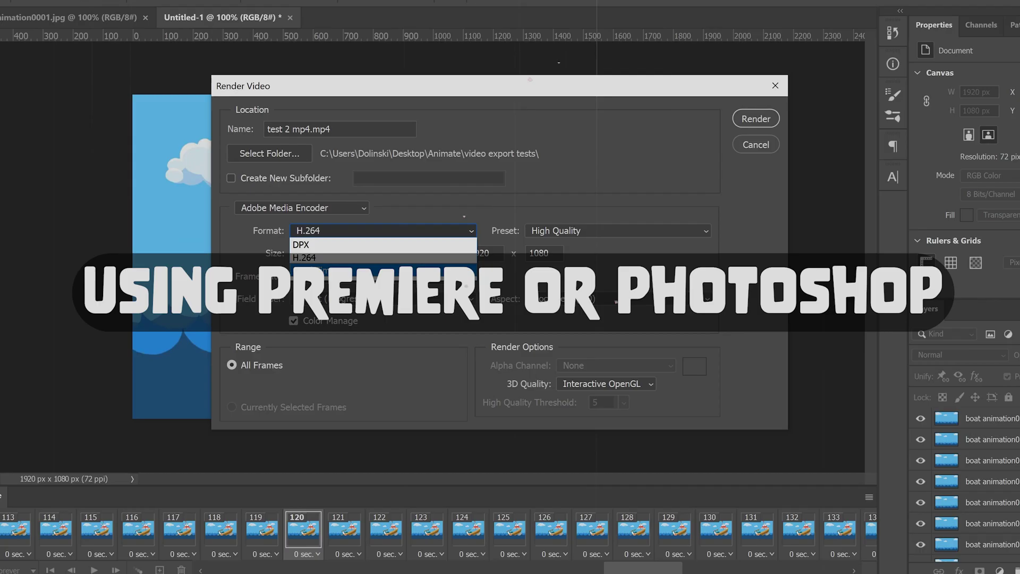
click(319, 270)
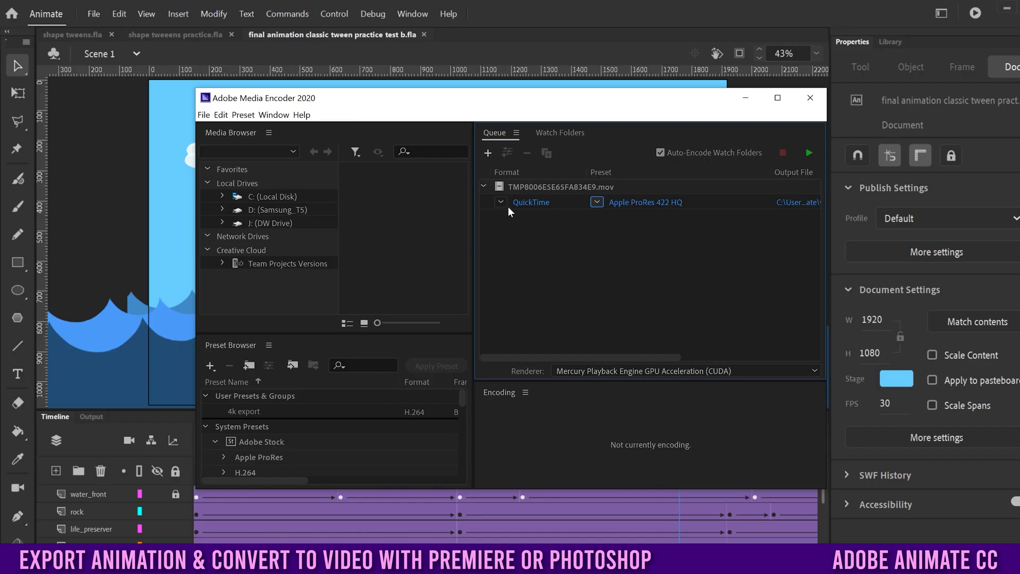
click(500, 203)
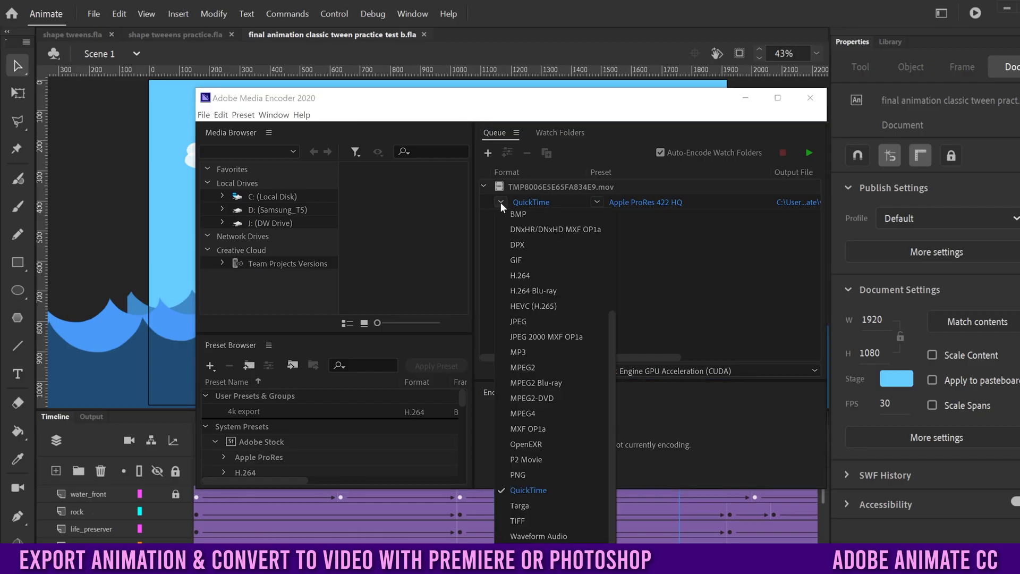
click(533, 274)
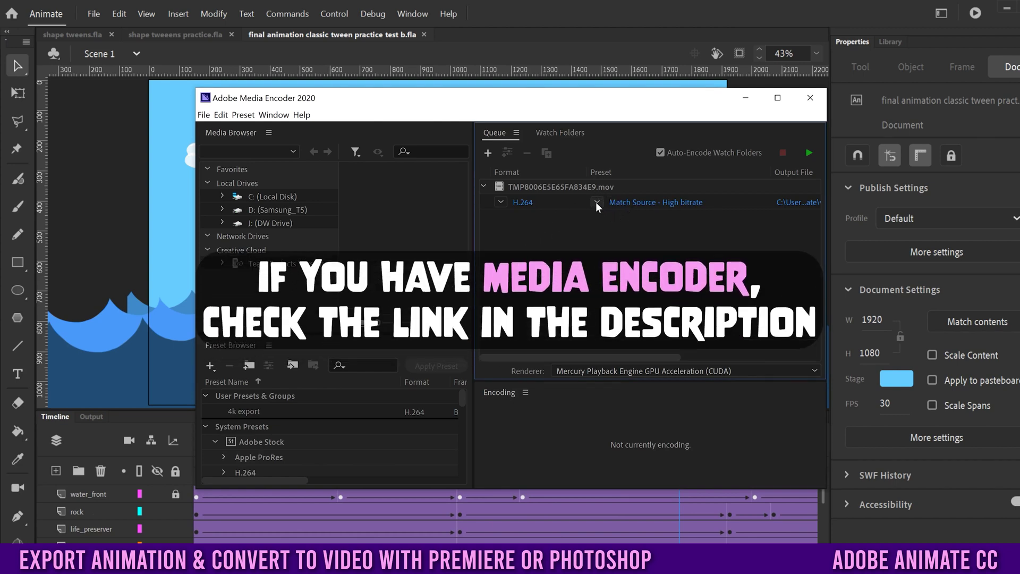
click(596, 202)
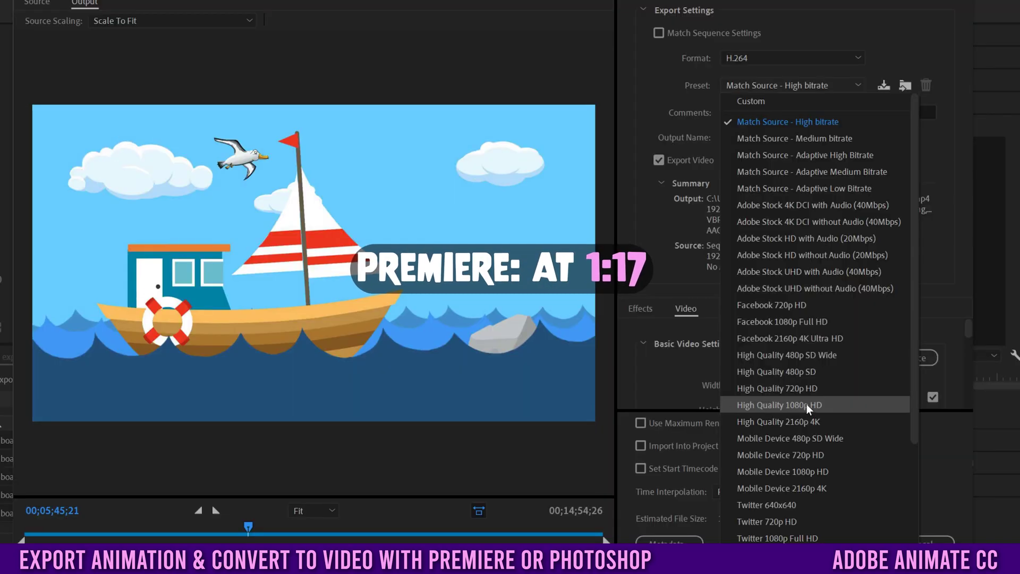
click(807, 404)
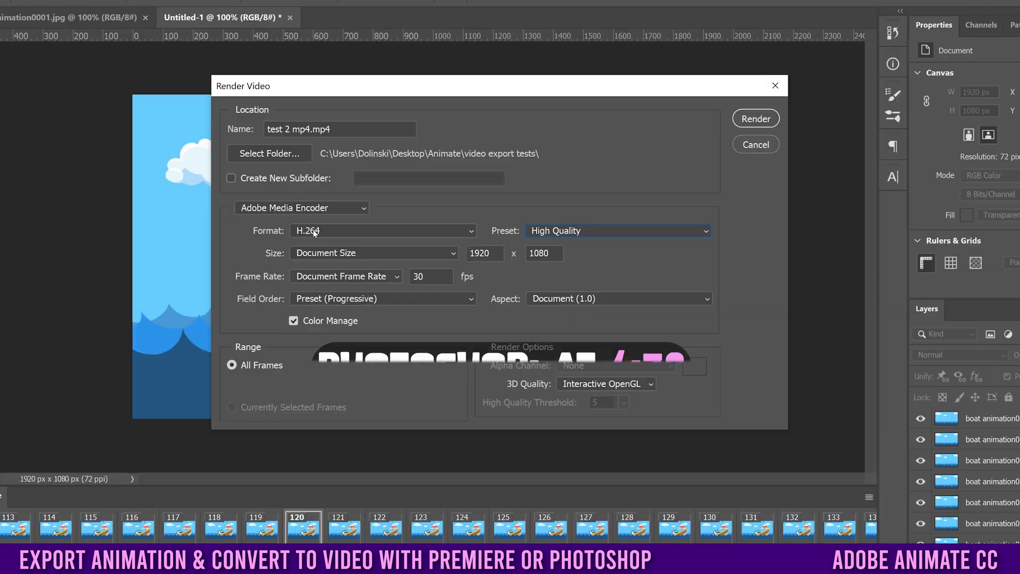
click(314, 233)
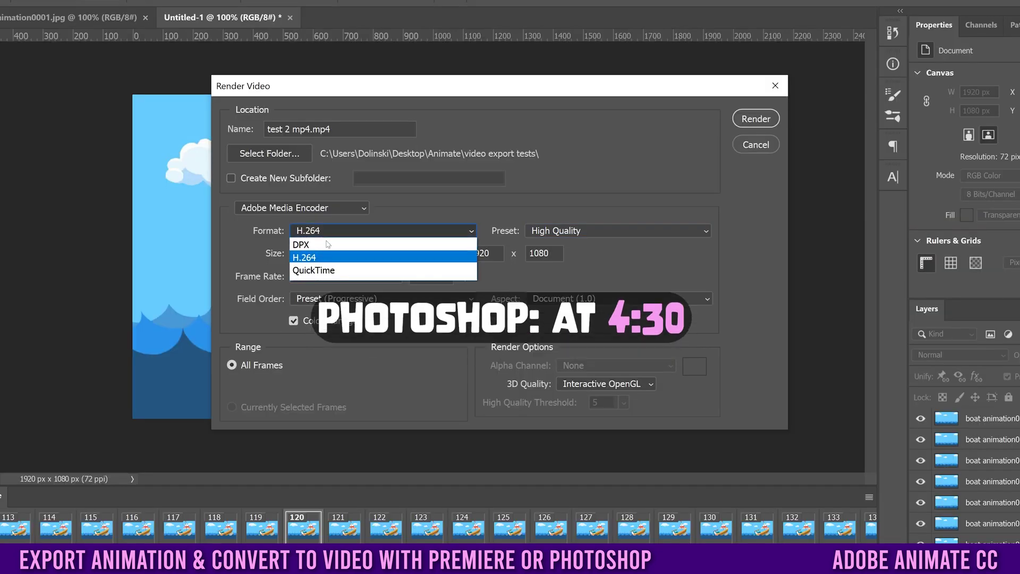
click(322, 272)
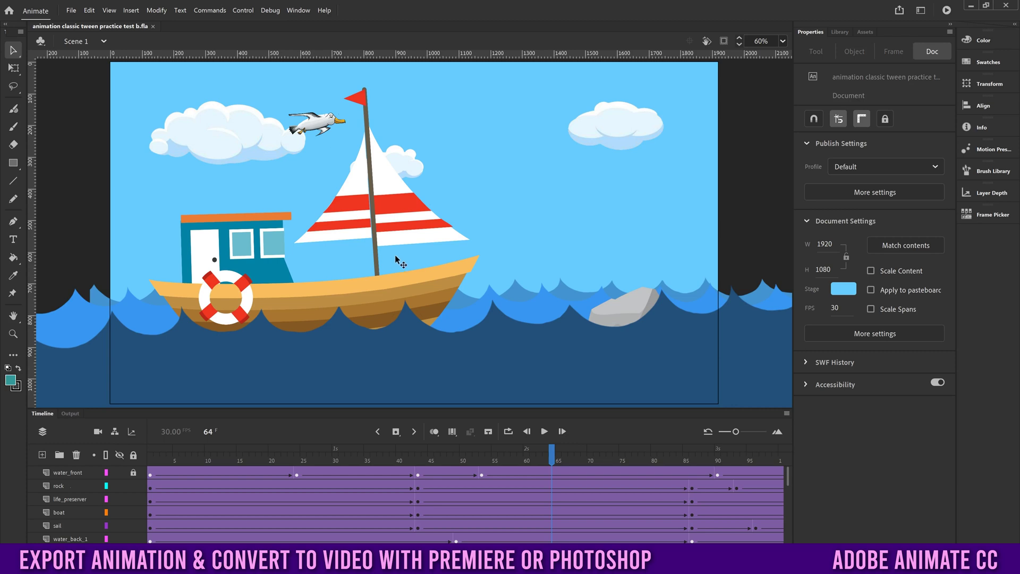
Step: Start Export Movie in the gif sequence folder, picking b0001 and scrolling down to b0180
click(71, 11)
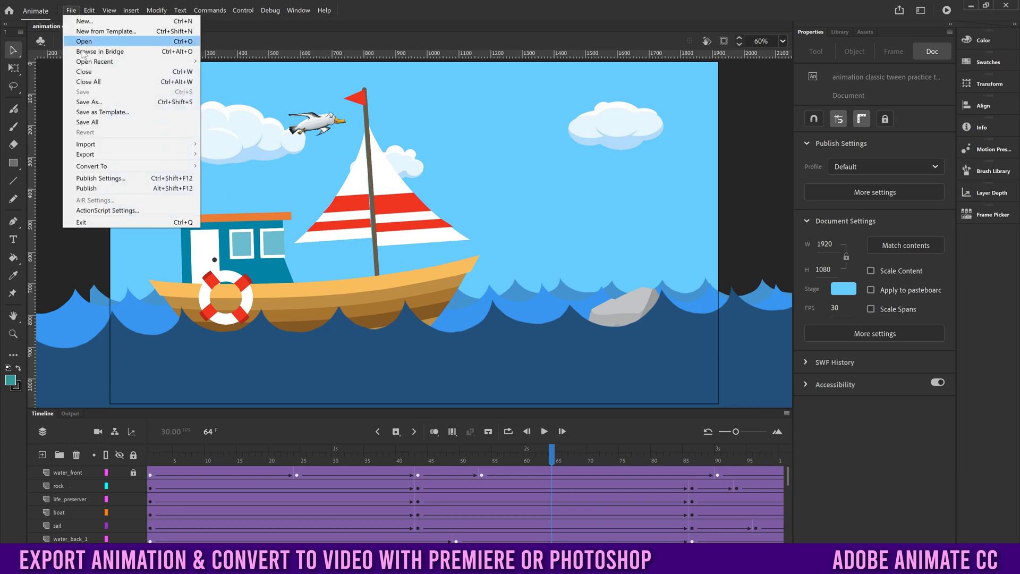
mouse_move(96, 156)
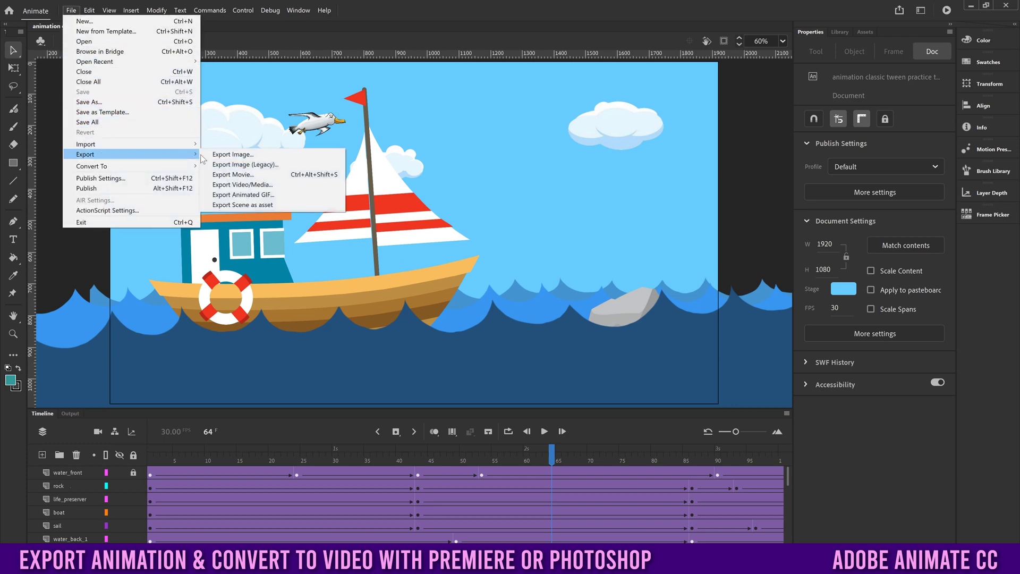
click(252, 176)
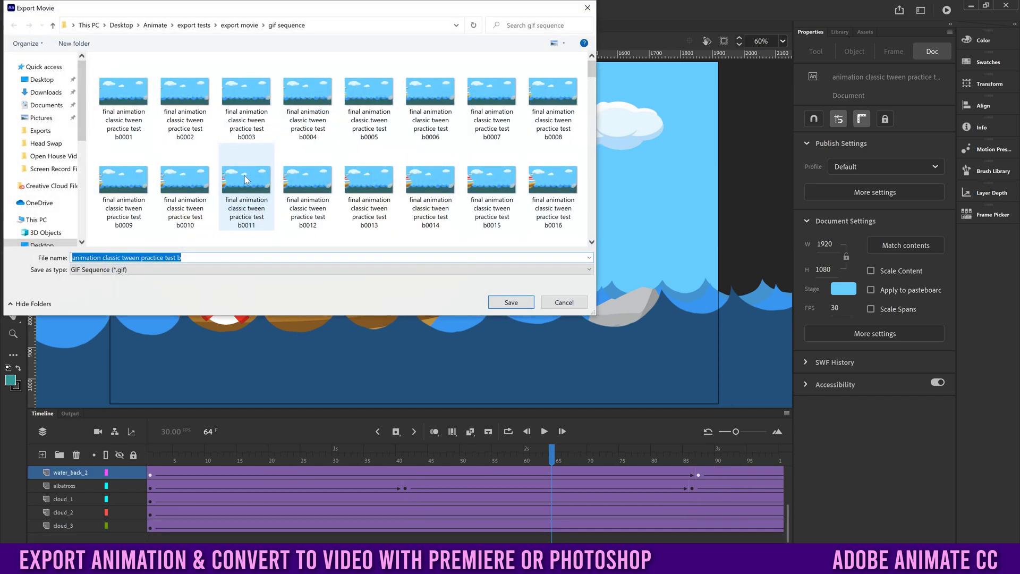
click(116, 90)
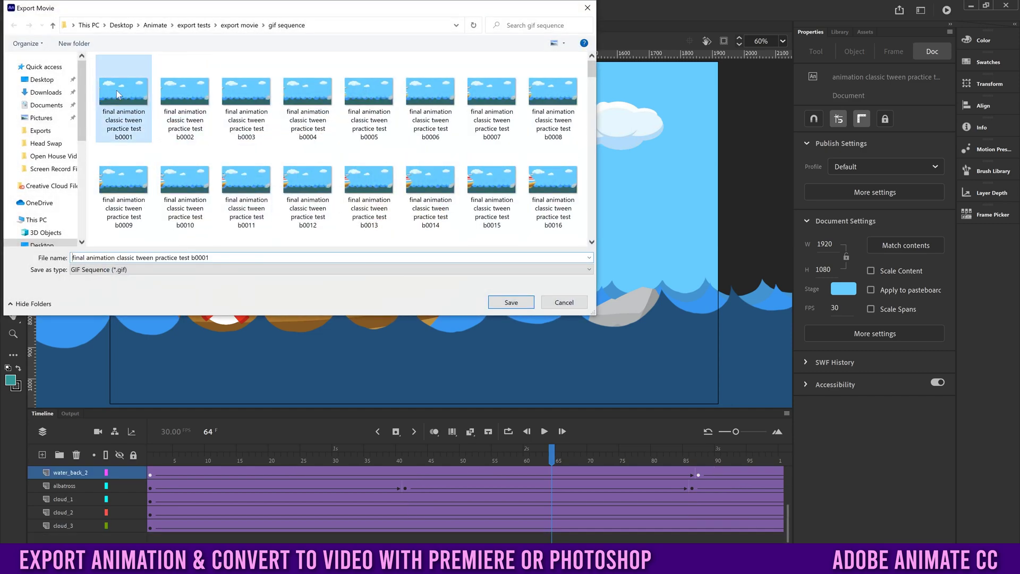
drag(591, 70, 592, 229)
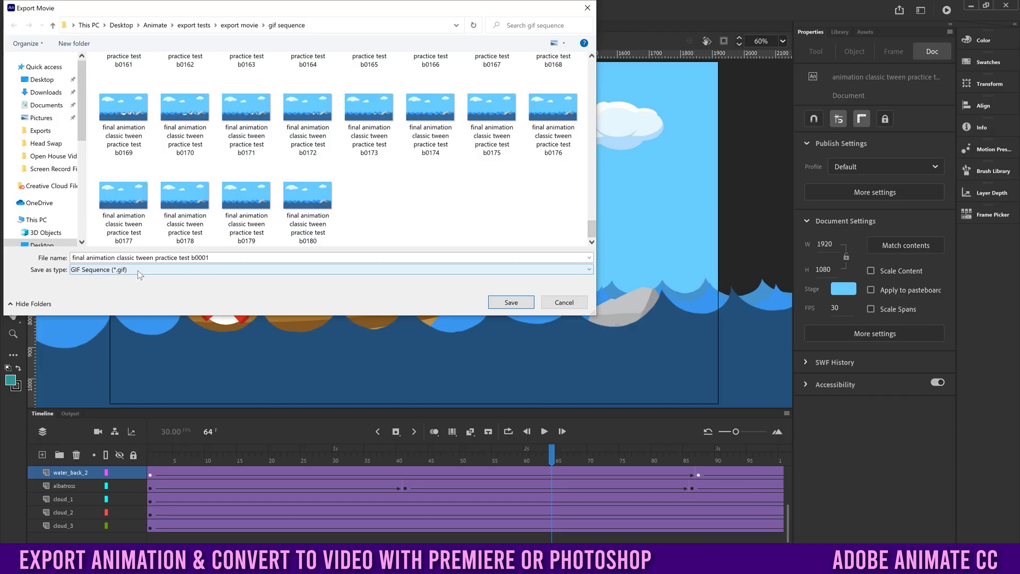
Step: Choose JPEG Sequence as the Save as type to reach the 1920 × 1080 JPEG options
click(138, 270)
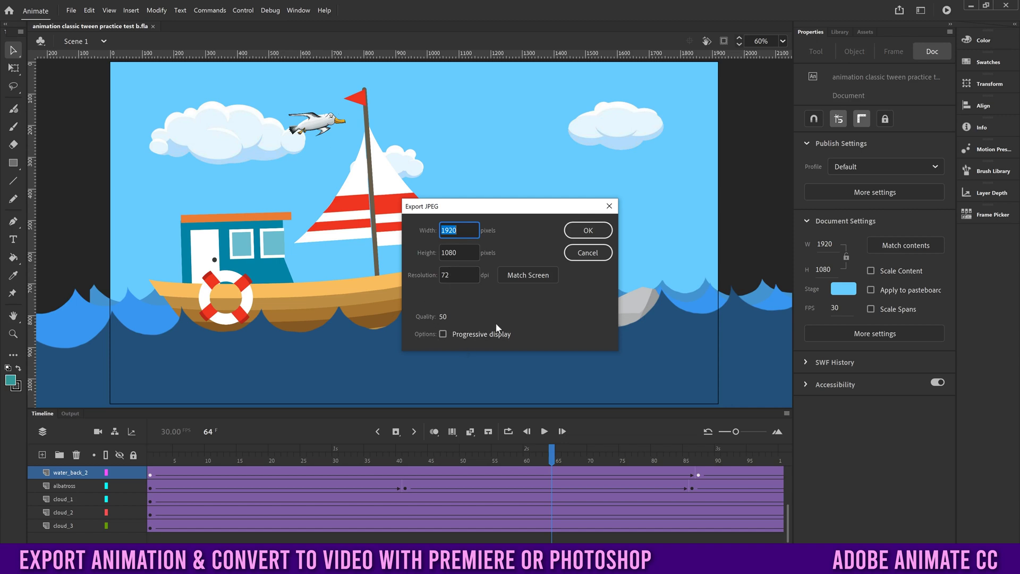
Step: Accept the 1920 × 1080, 72 dpi, quality 50 JPEG settings and export the sequence
click(589, 230)
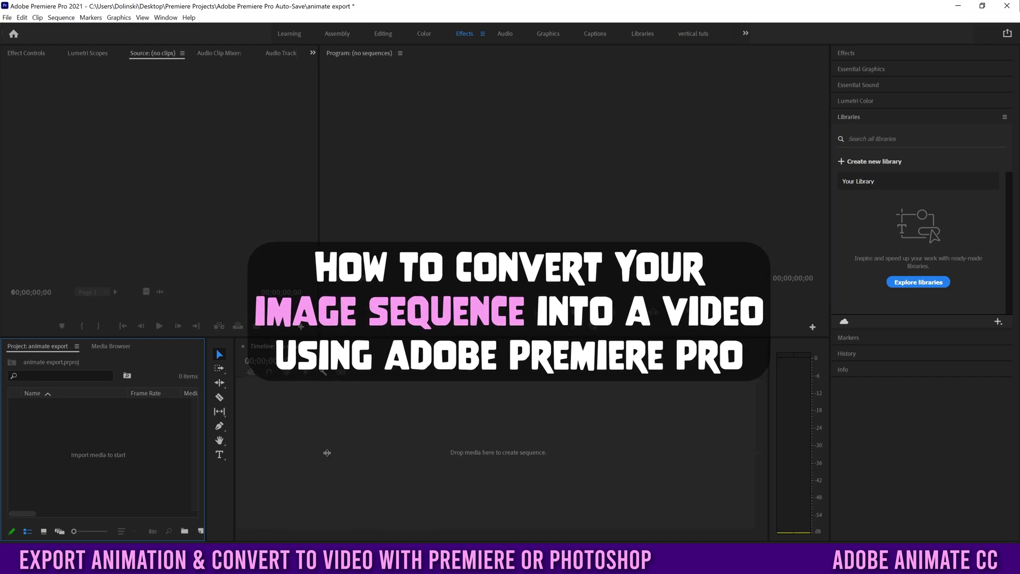
Step: Import frames boat animation0001 through boat animation0180 from the jpeg sequence folder
double_click(106, 465)
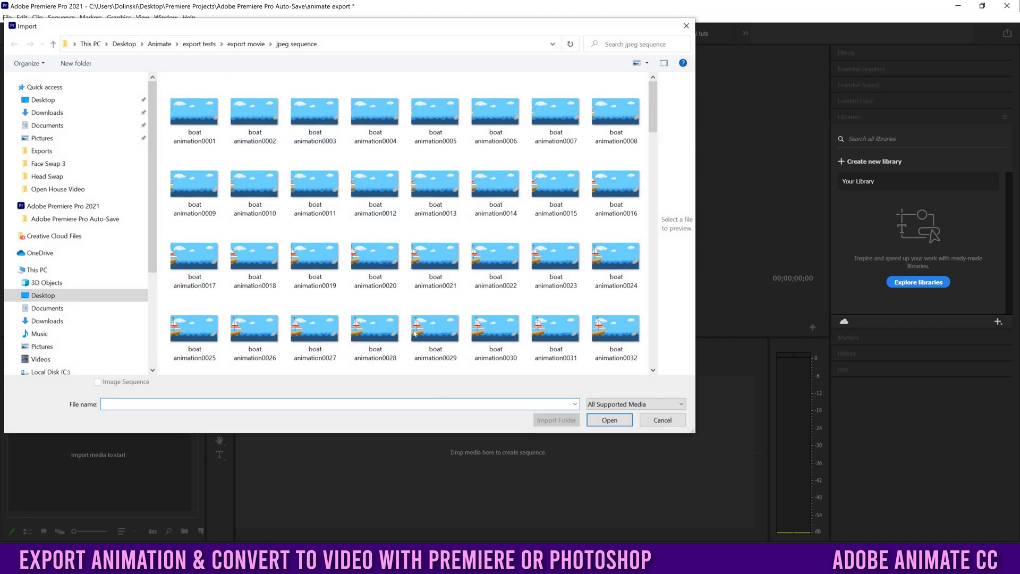
click(192, 117)
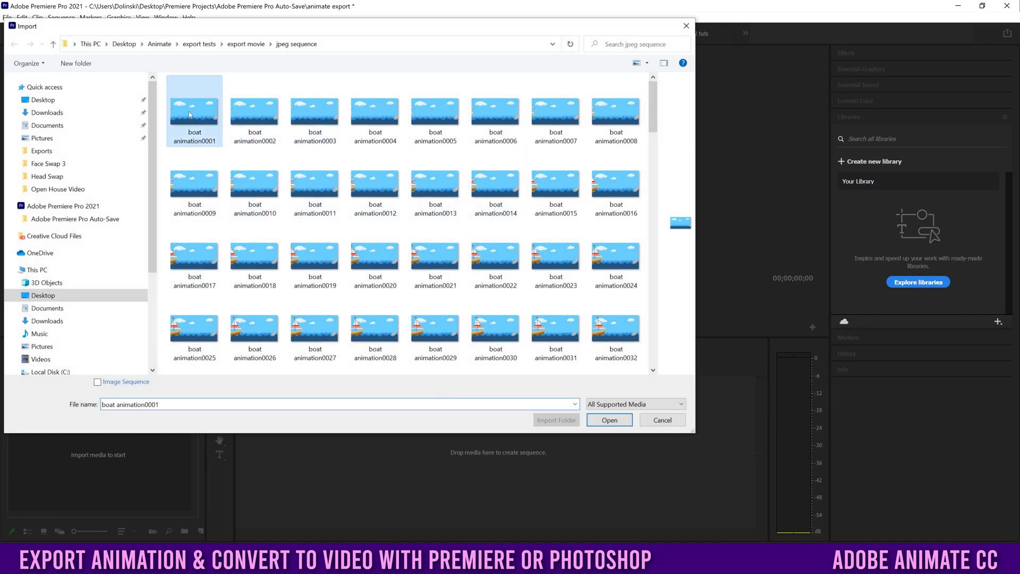
drag(652, 96, 650, 344)
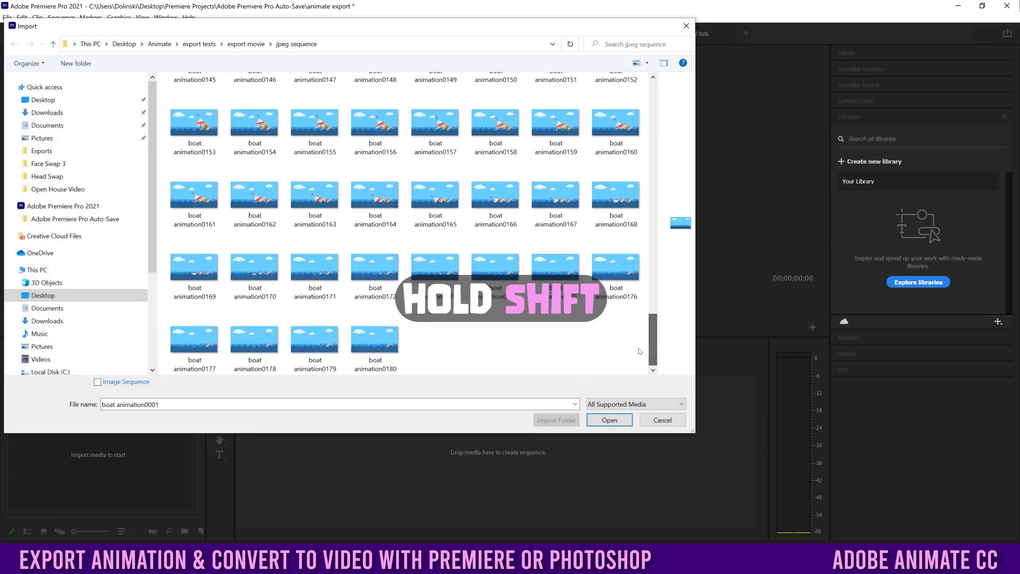
shift+click(375, 340)
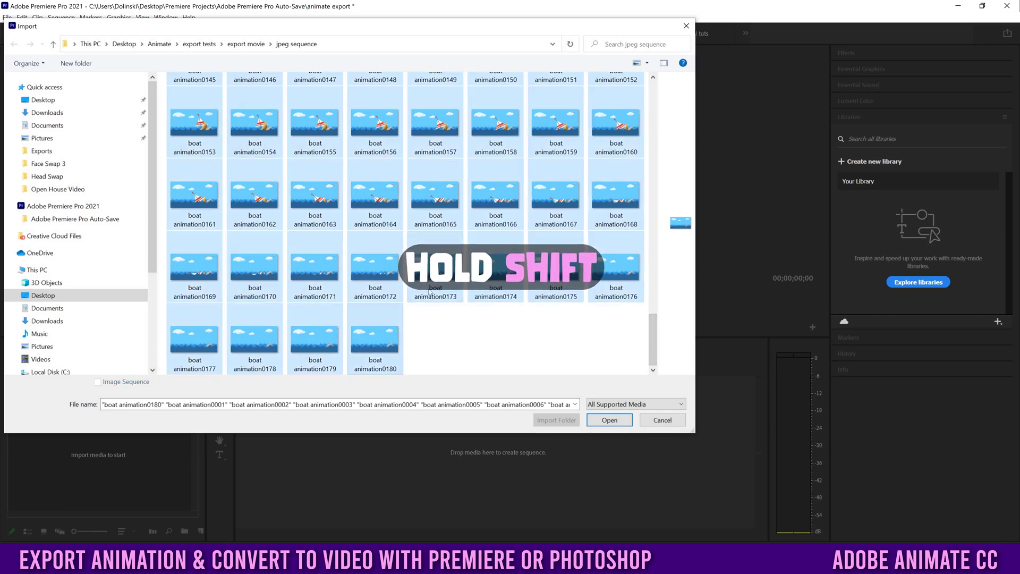
click(609, 420)
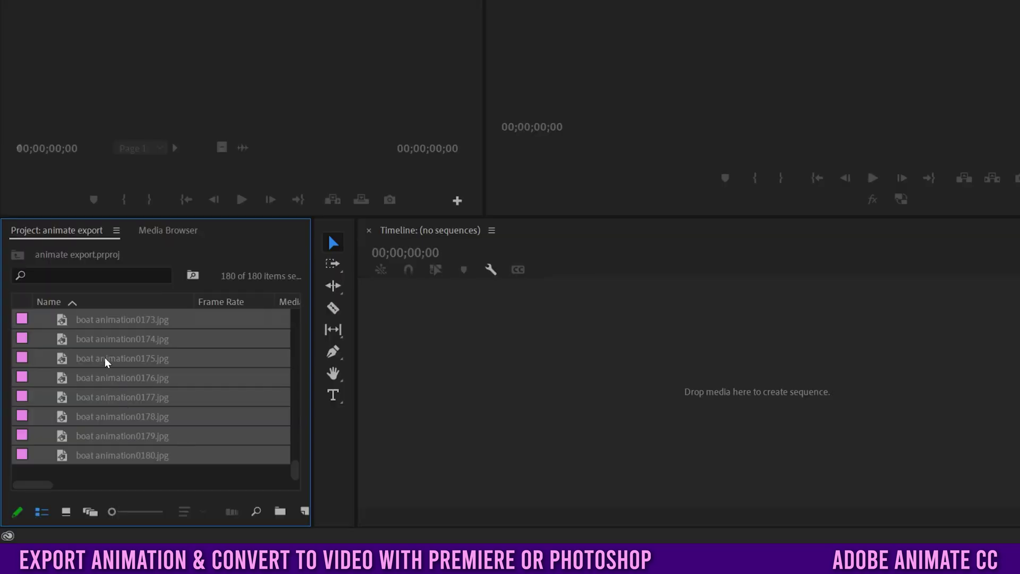
Step: Sort the frames by name ascending and drag all 180 onto the empty Timeline as a sequence
click(106, 360)
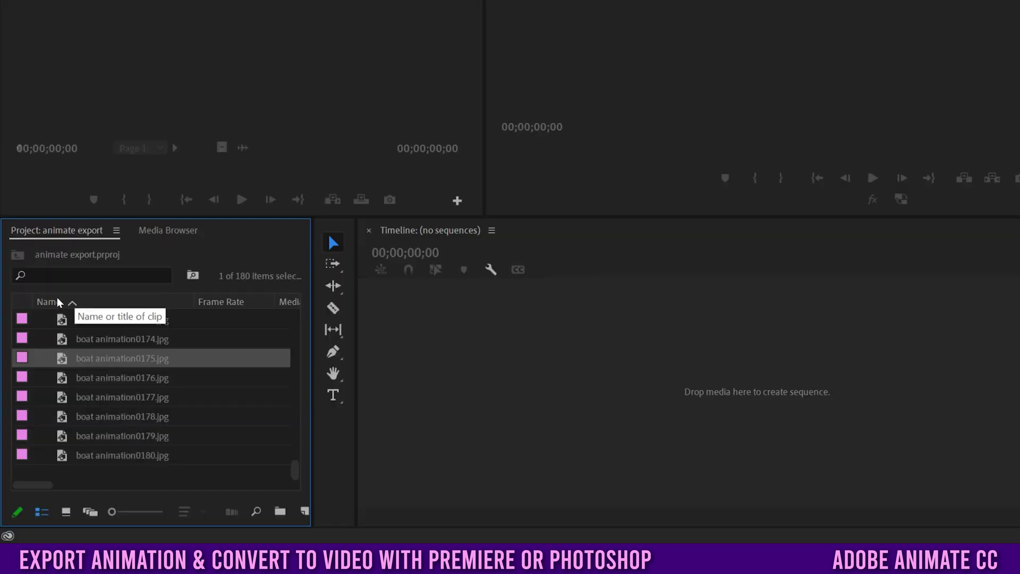
click(95, 303)
click(95, 303)
drag(295, 471, 293, 319)
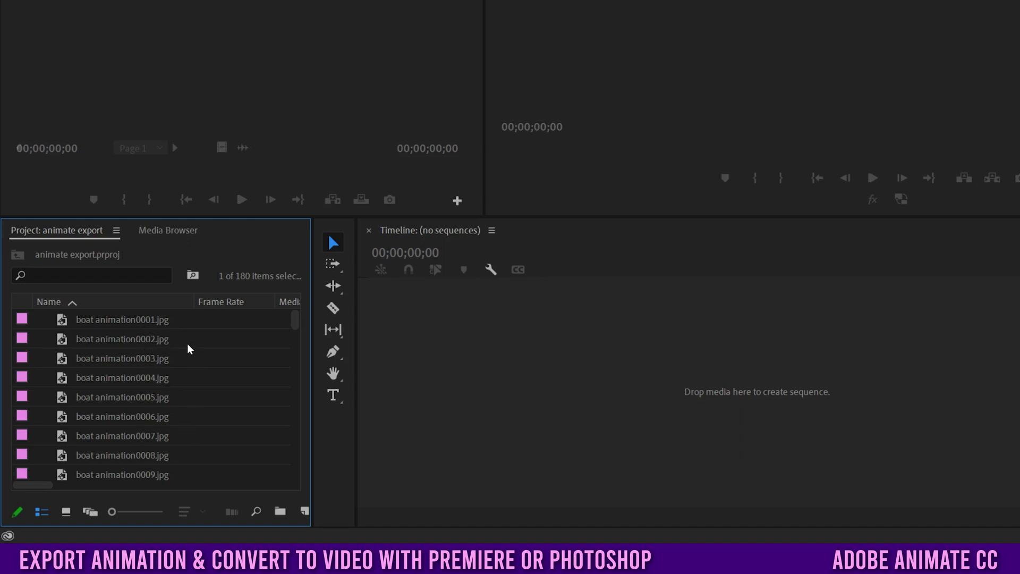
drag(294, 333, 301, 502)
shift+click(108, 458)
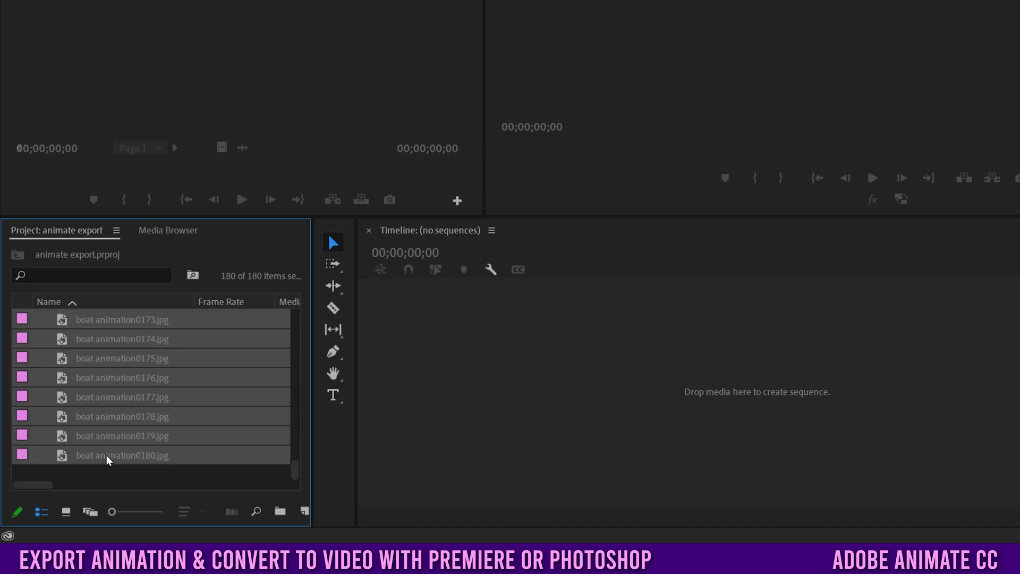
drag(63, 381, 603, 416)
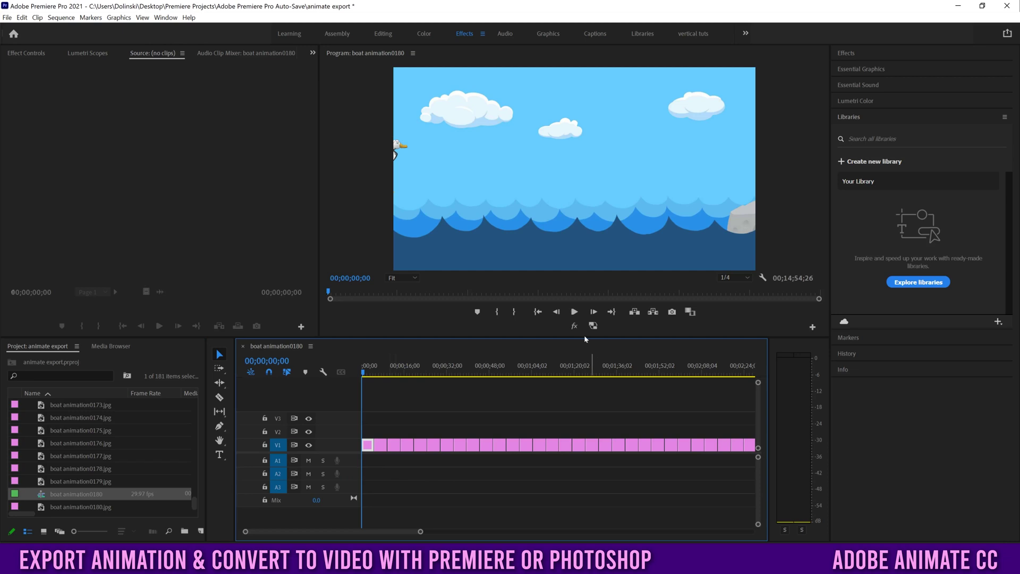
Step: Preview the sequence, zoom the timeline out, and marquee-select all 180 stills on V1
click(574, 311)
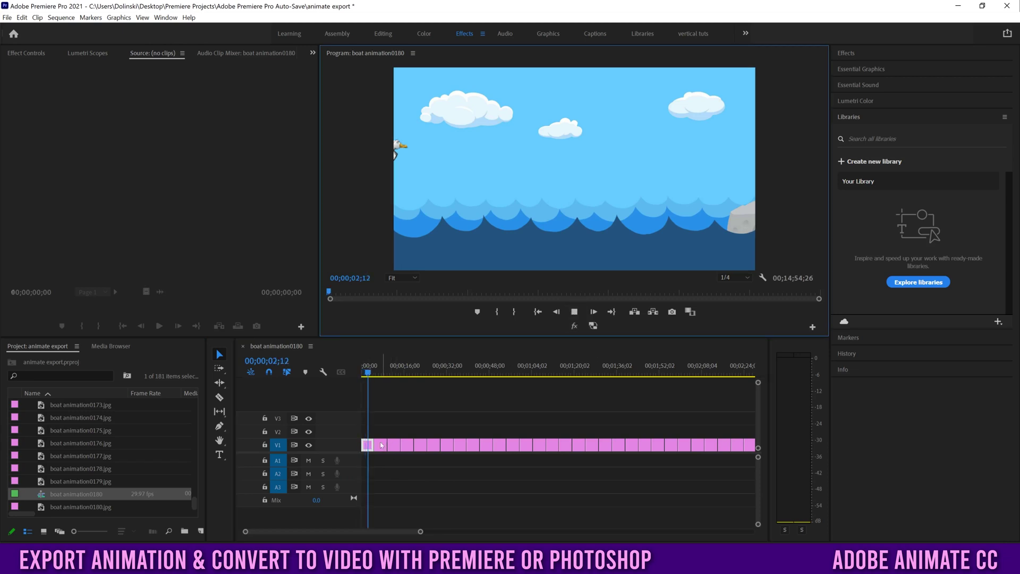
click(574, 313)
drag(421, 533, 683, 533)
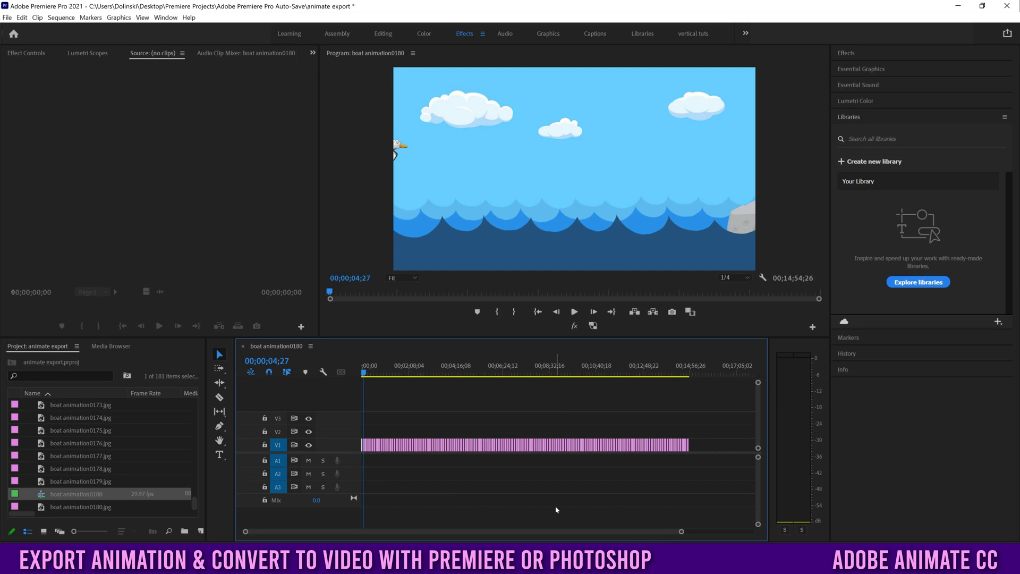
drag(711, 423, 371, 466)
Step: Give every V1 clip a 00;00;00;01 duration with Ripple Edit, Shifting Trailing Clips enabled
right_click(424, 446)
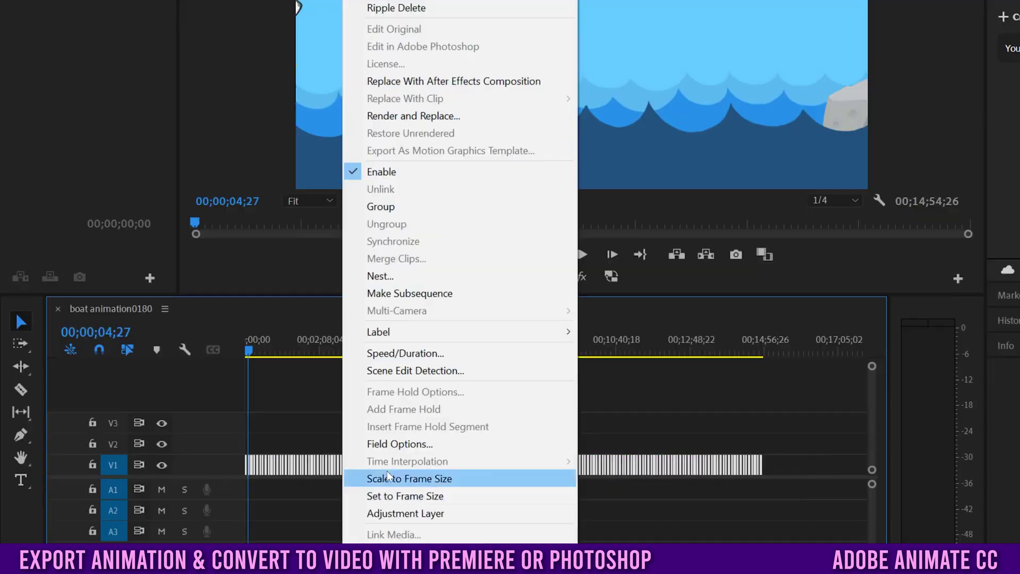
click(406, 354)
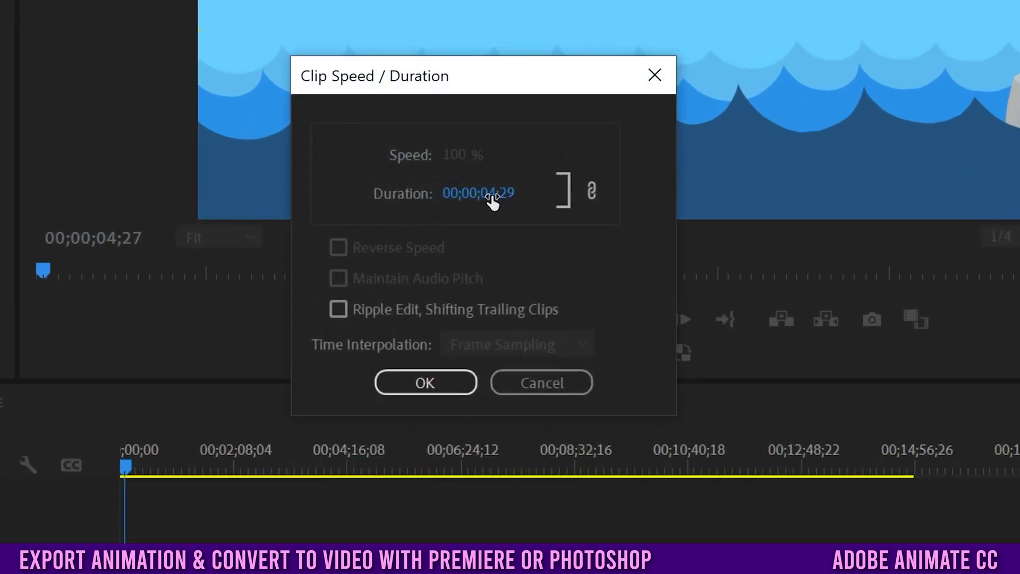
click(486, 196)
click(495, 193)
key(Delete)
text(0)
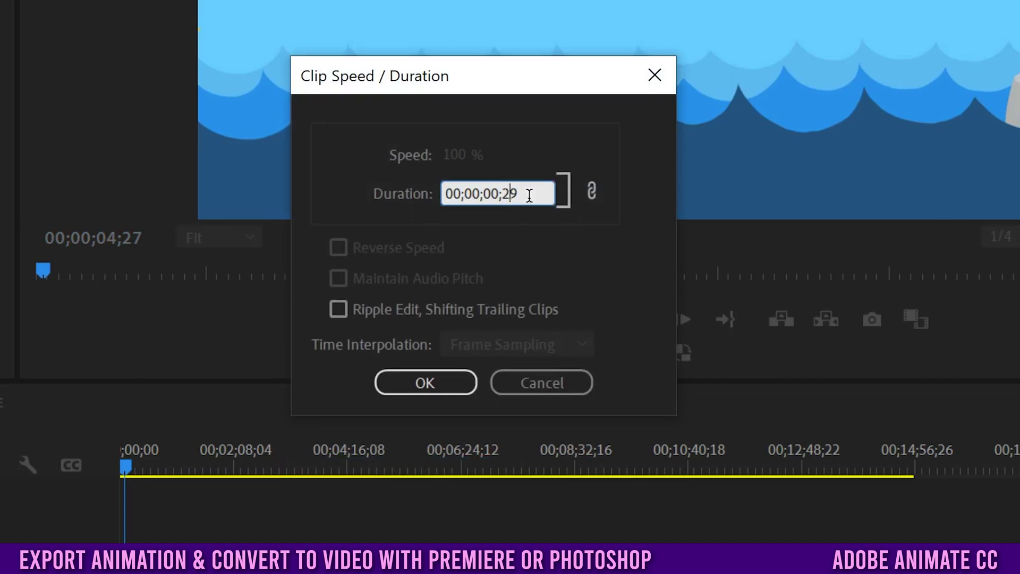
key(BackSpace)
text(01)
click(339, 308)
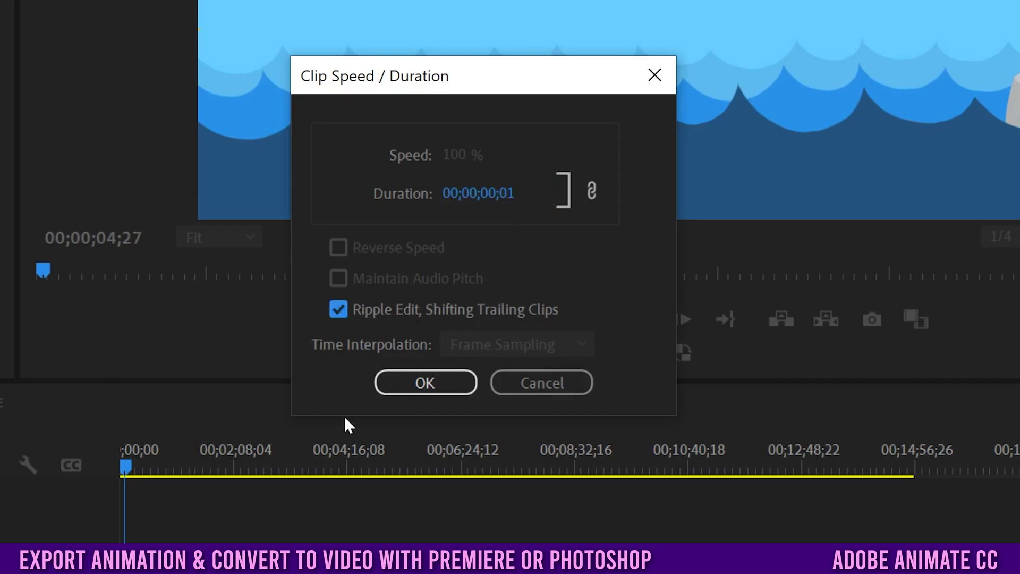
click(425, 383)
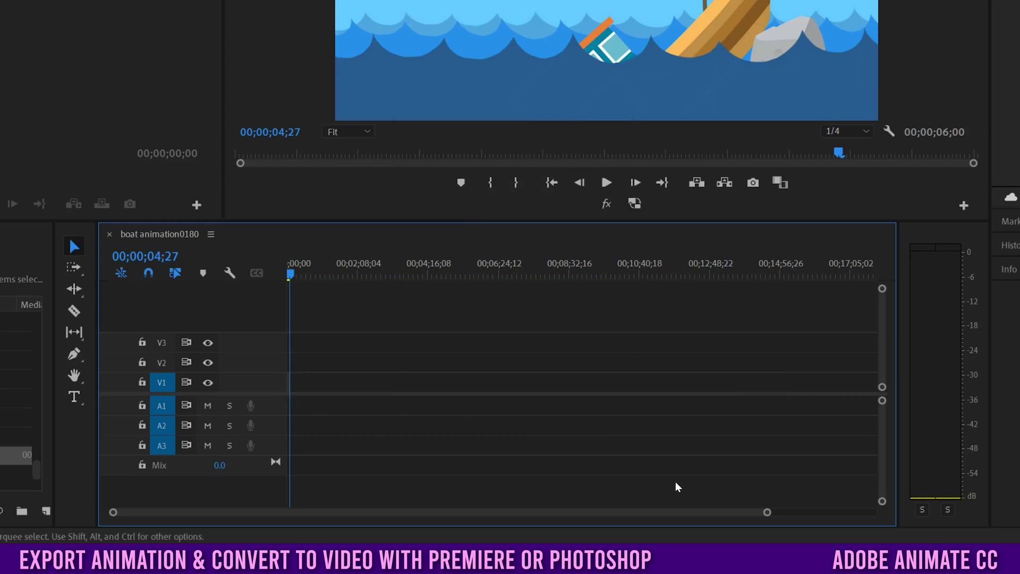
Step: Zoom in, rewind to the start, and play the boat animation0180 sequence to check smooth sailing
drag(765, 513, 465, 496)
drag(402, 272, 146, 304)
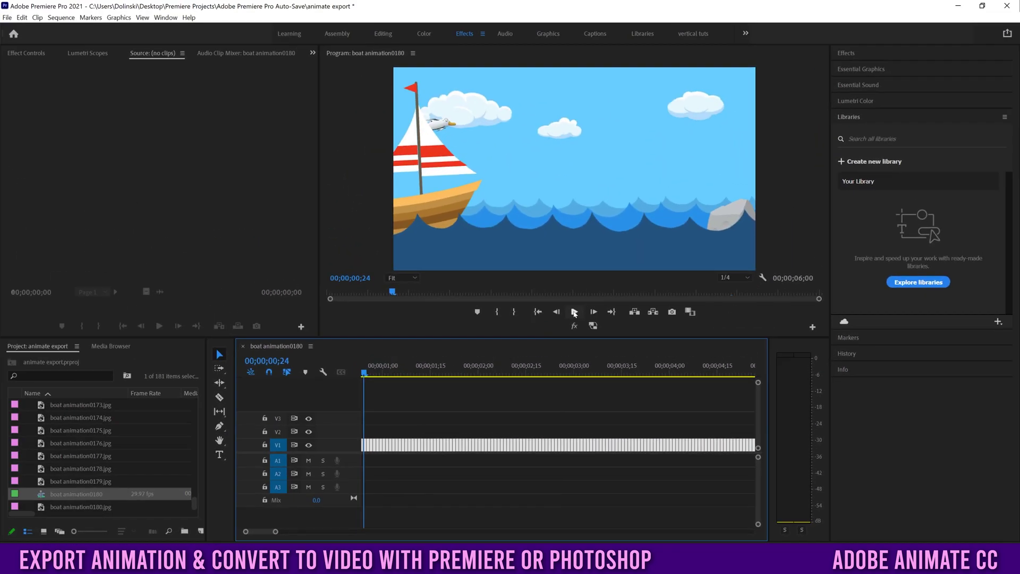
click(574, 312)
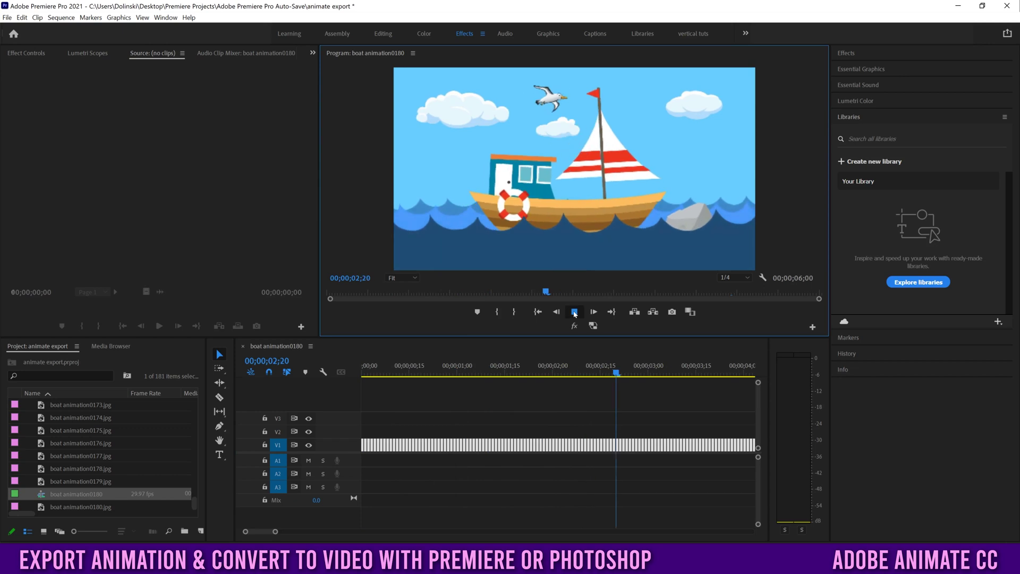
click(575, 312)
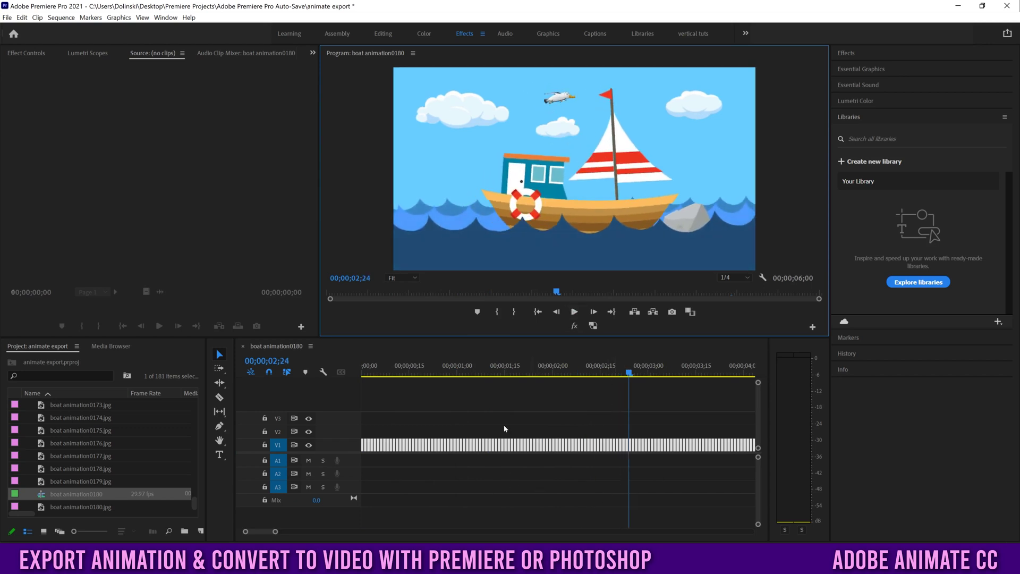
click(8, 18)
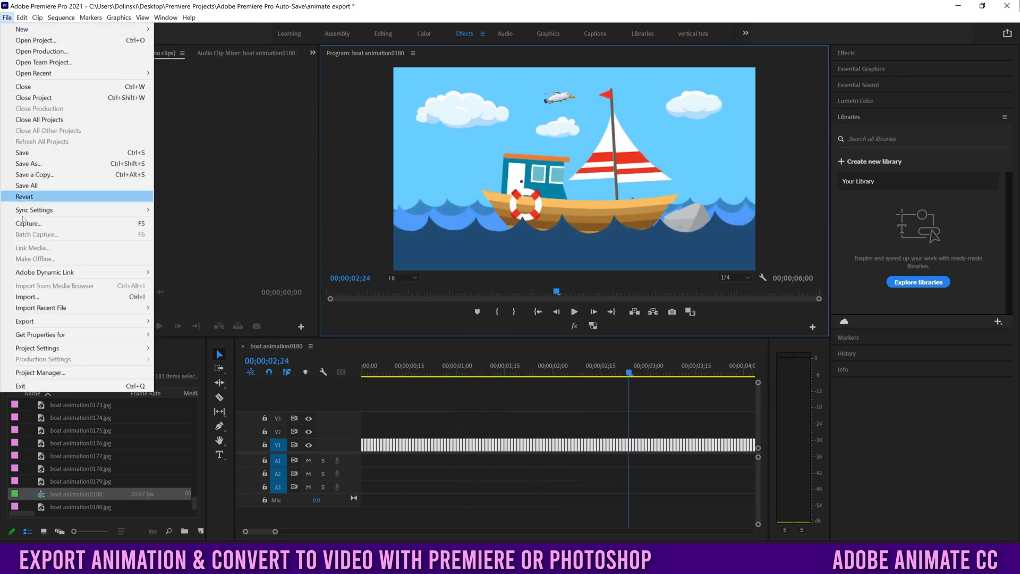
Step: Set the media export output to test 1 mp4.mp4 in the Exports\Animate folder
click(184, 321)
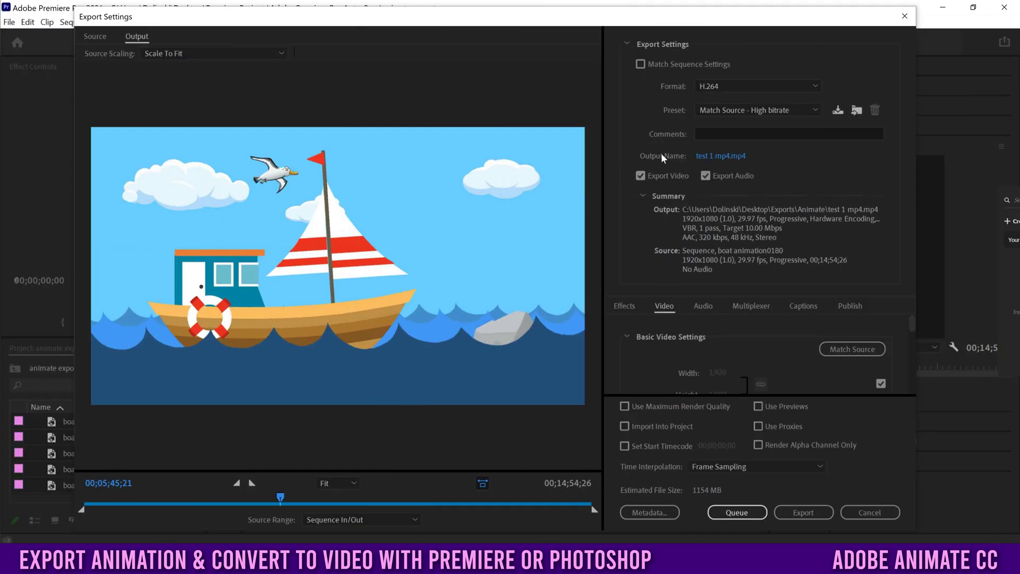
click(720, 156)
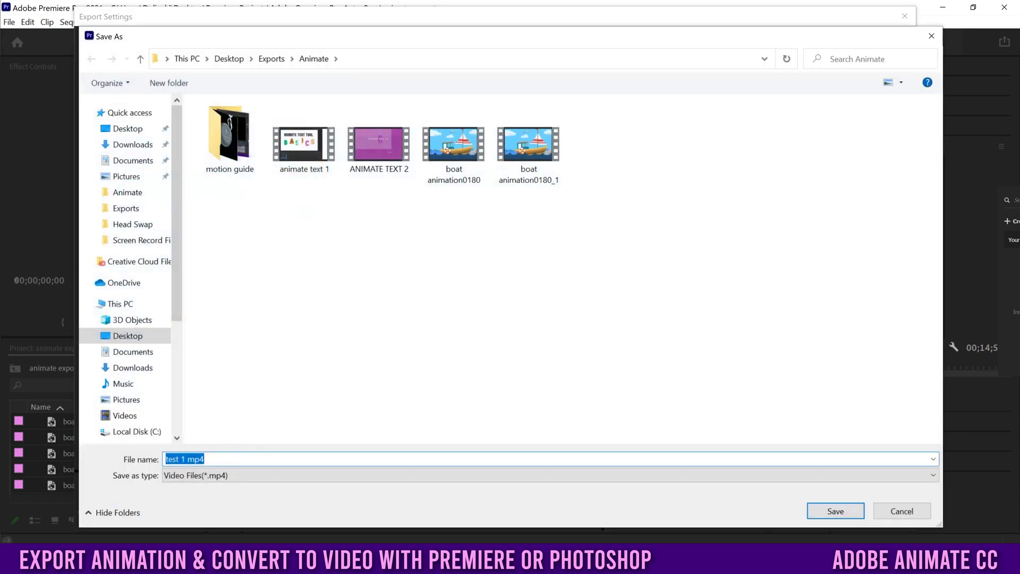
click(172, 459)
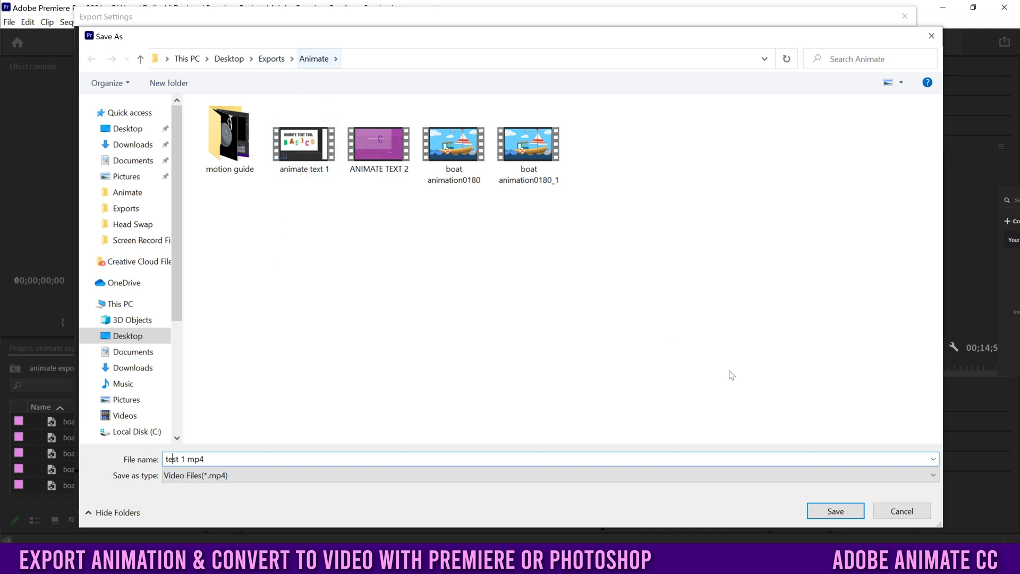
click(835, 510)
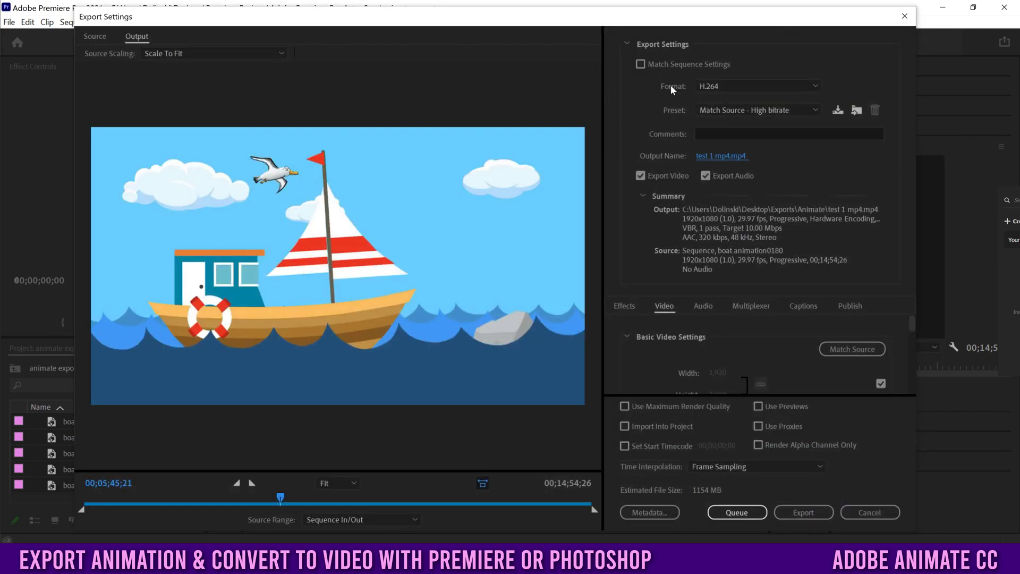
Step: Keep H.264 format and apply the High Quality 1080p HD preset at 20 Mbps target bitrate
click(724, 85)
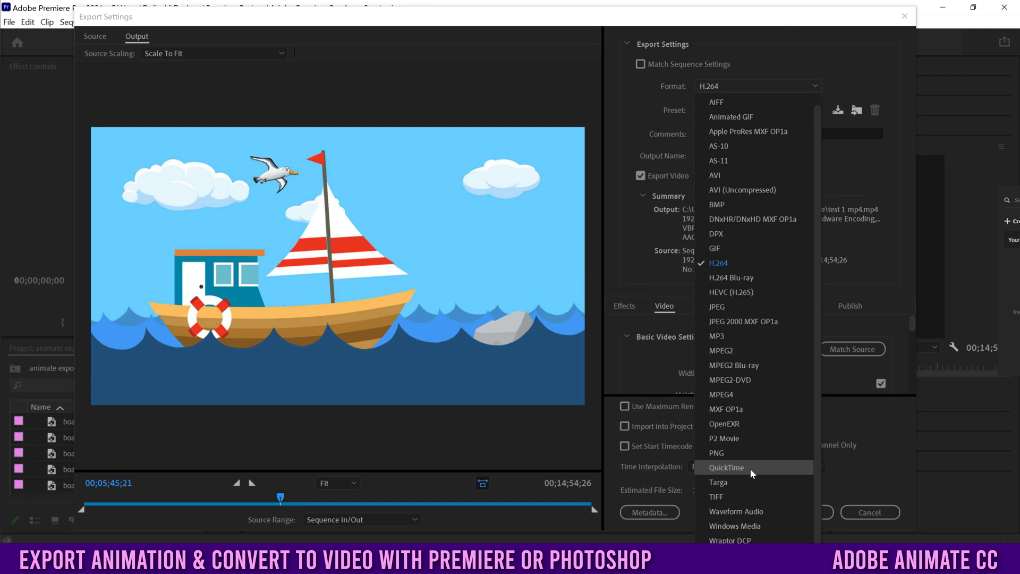
click(735, 264)
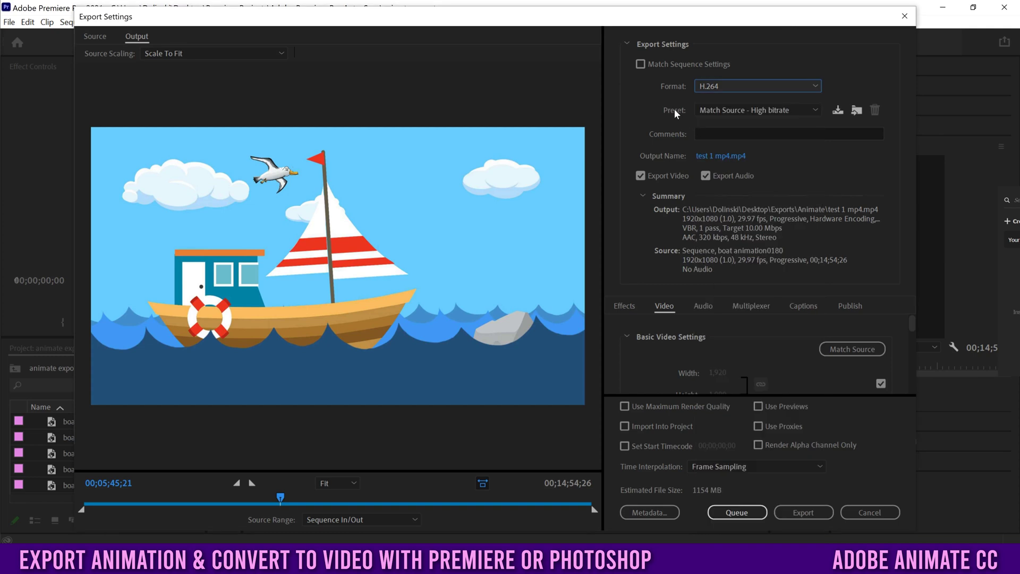
click(738, 110)
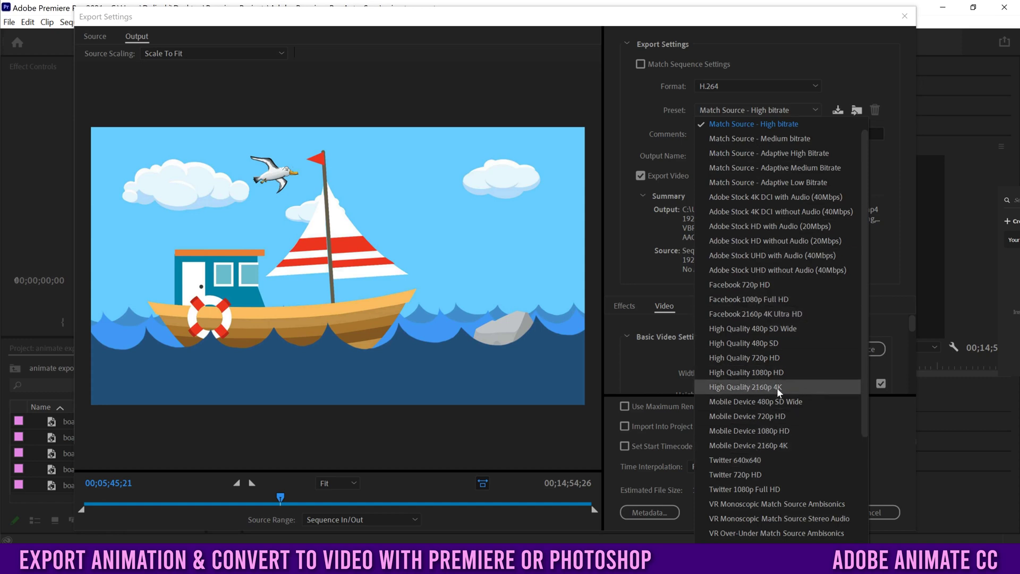
scroll(779, 392, down, 3)
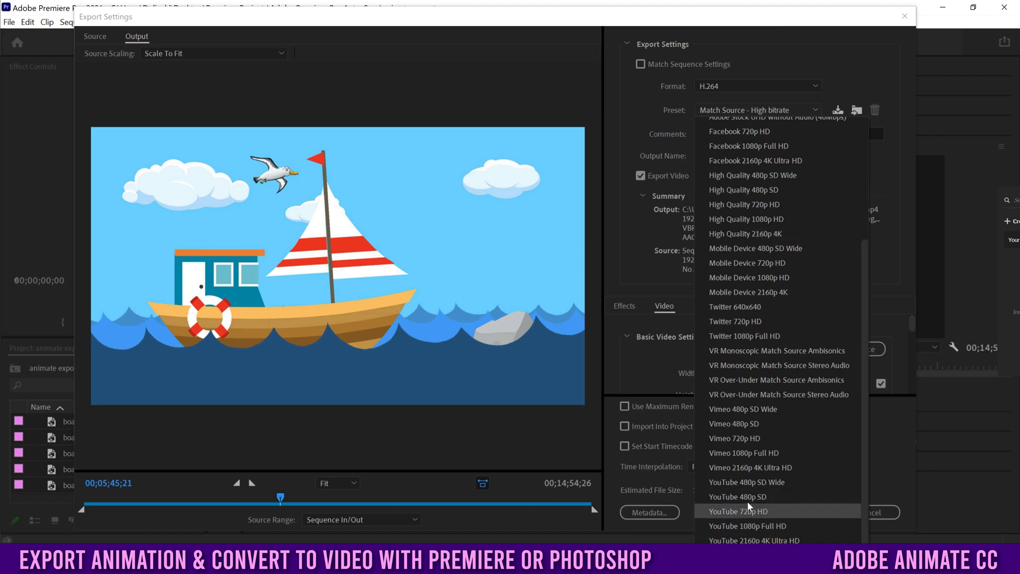
scroll(762, 295, up, 4)
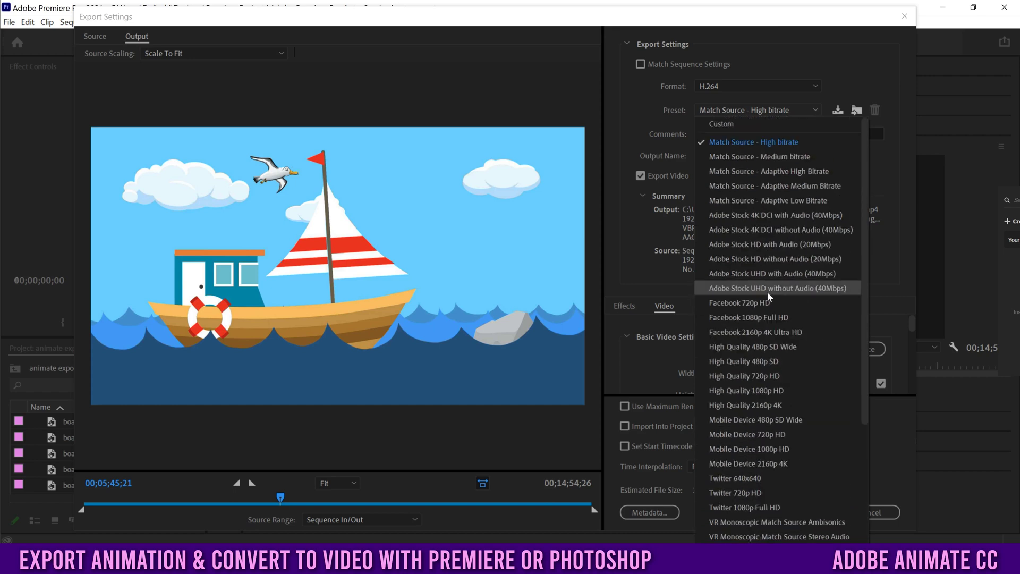
click(770, 389)
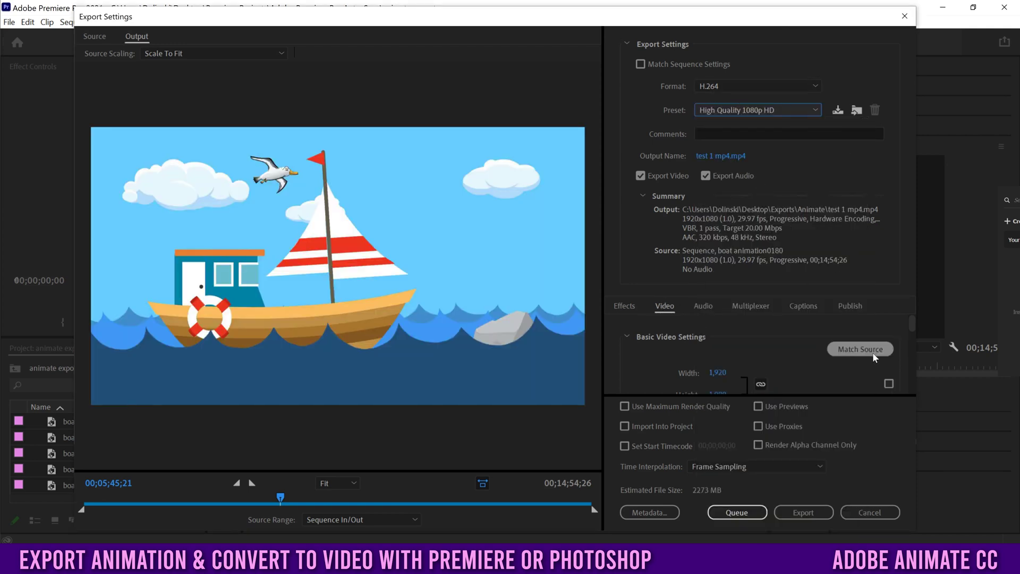
drag(910, 318, 910, 333)
Step: Turn on Render at Maximum Depth and Maximum Render Quality, then switch the export format to QuickTime
click(631, 354)
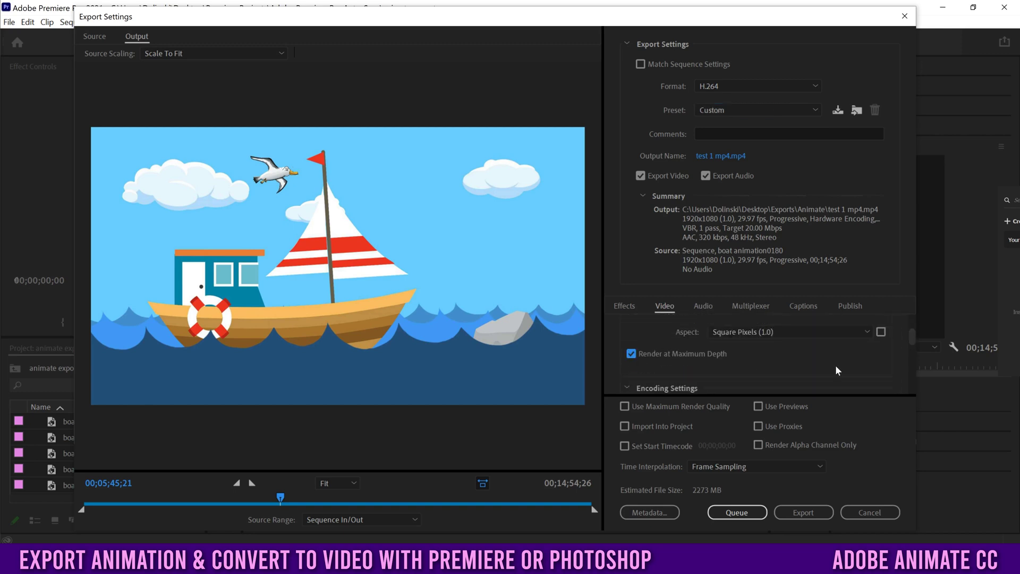
drag(910, 334, 724, 374)
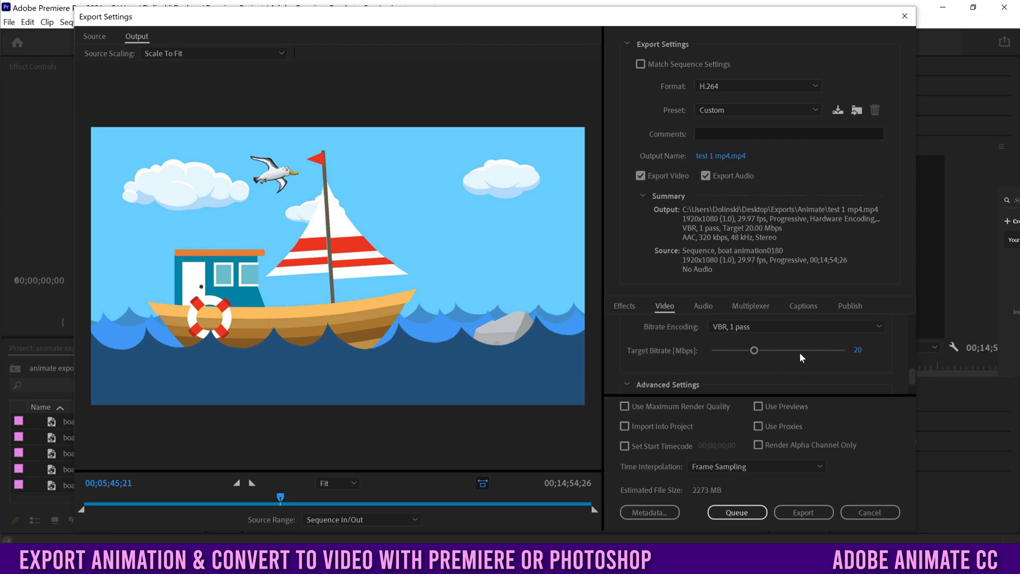
click(625, 407)
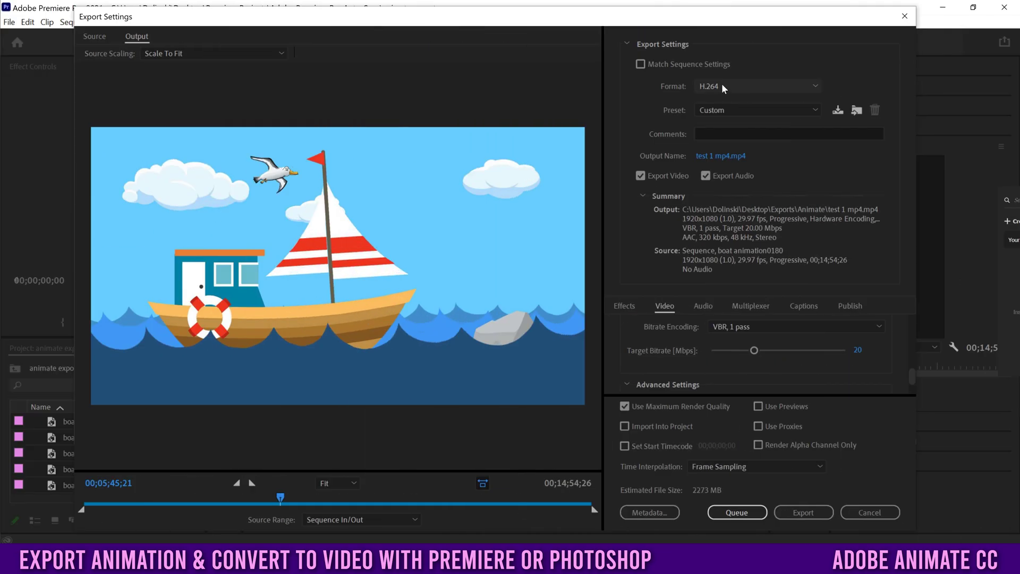
click(721, 87)
click(732, 466)
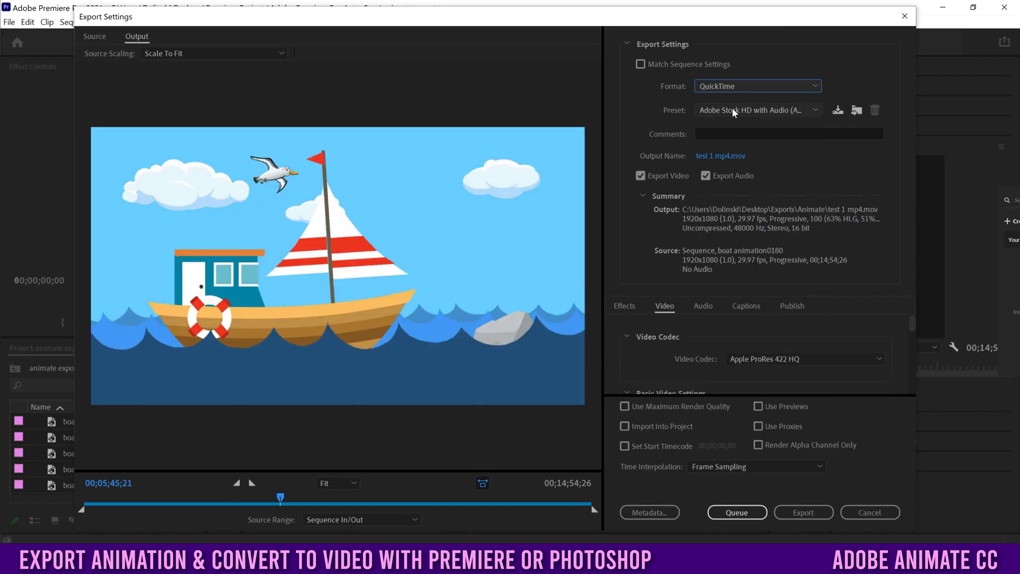
Step: Pick the Apple ProRes 422 HQ preset and export the sequence to test 1 mp4.mov
click(732, 109)
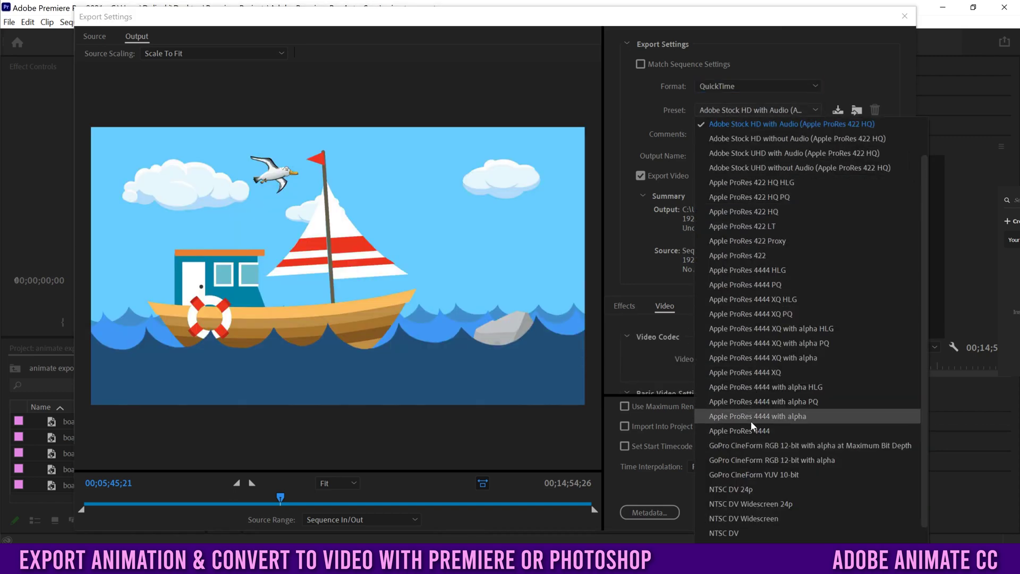
click(744, 211)
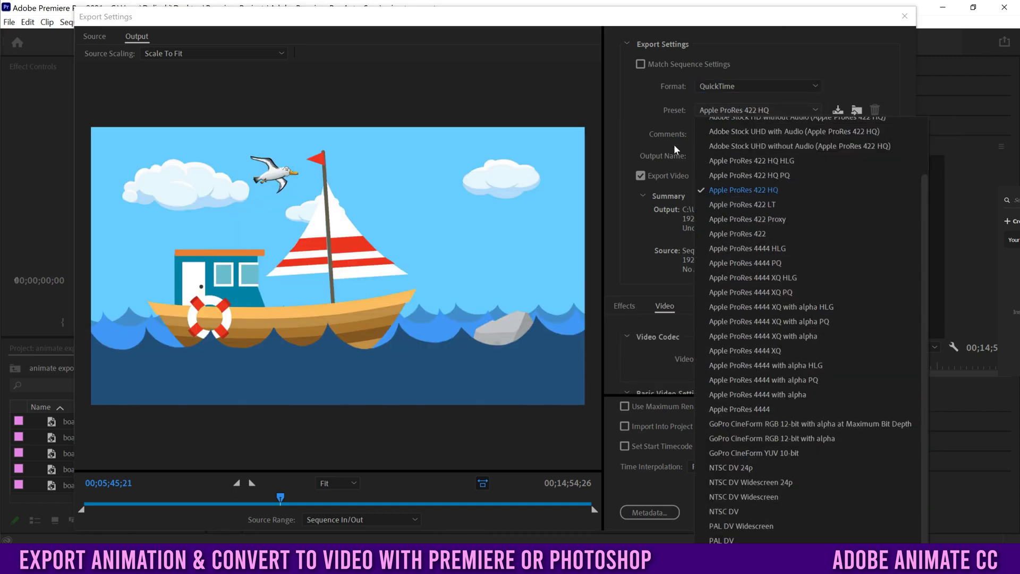
click(765, 189)
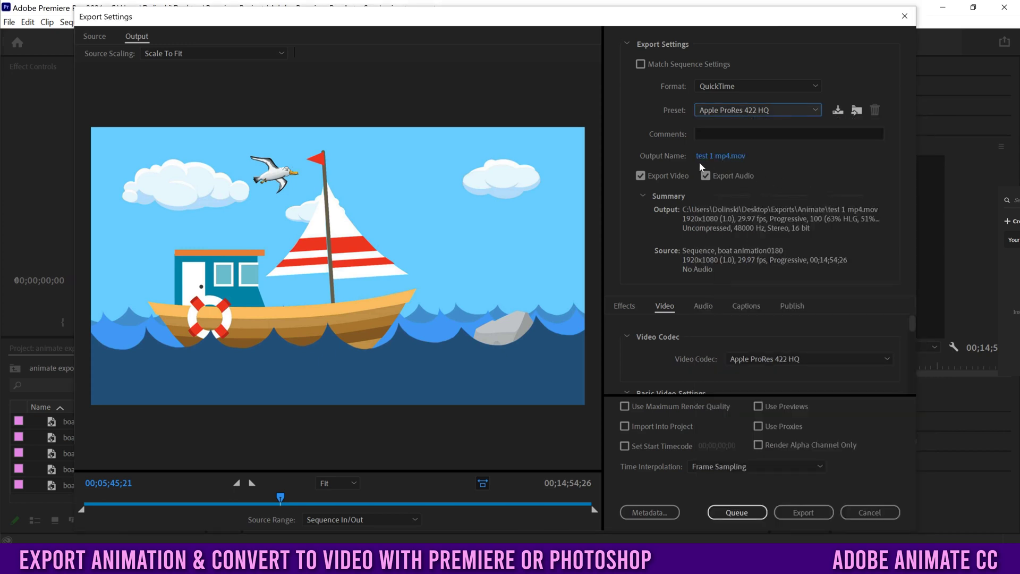
drag(910, 320, 903, 386)
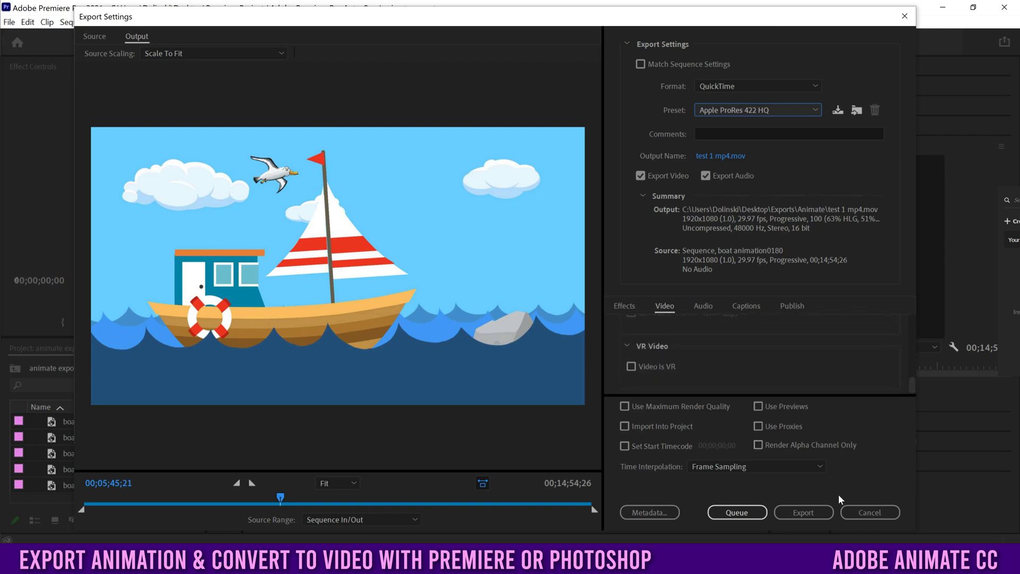
click(795, 514)
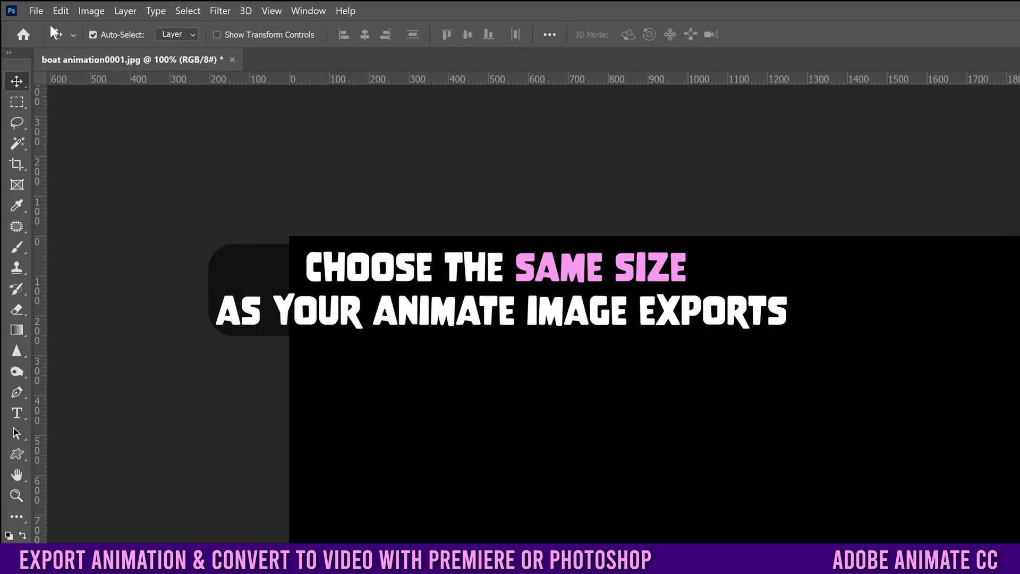
Step: Open the File menu for the new black 1920 × 1080 document
click(35, 11)
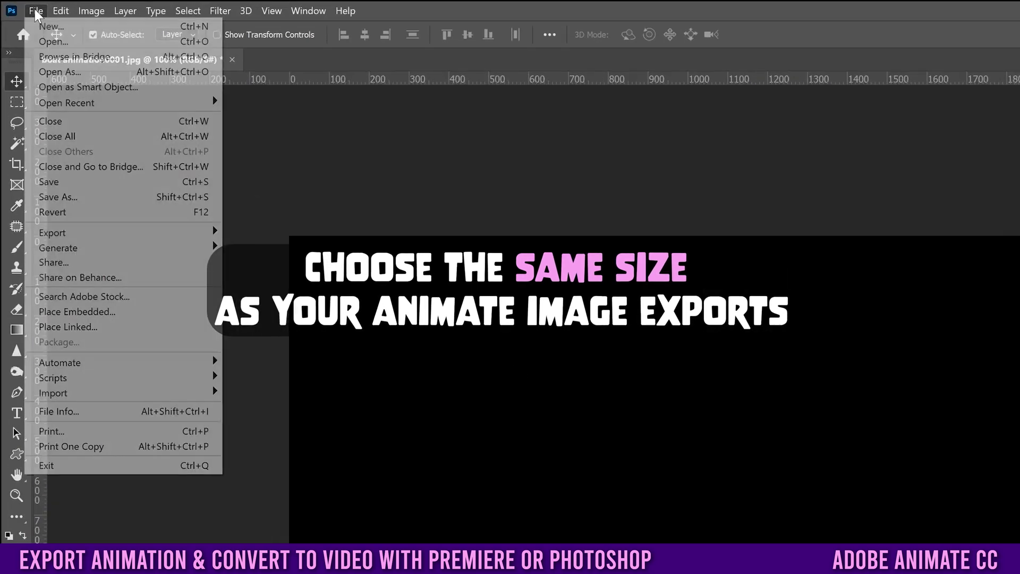
Step: Start Scripts > Load Files into Stack and set the file browser to All Formats
mouse_move(121, 381)
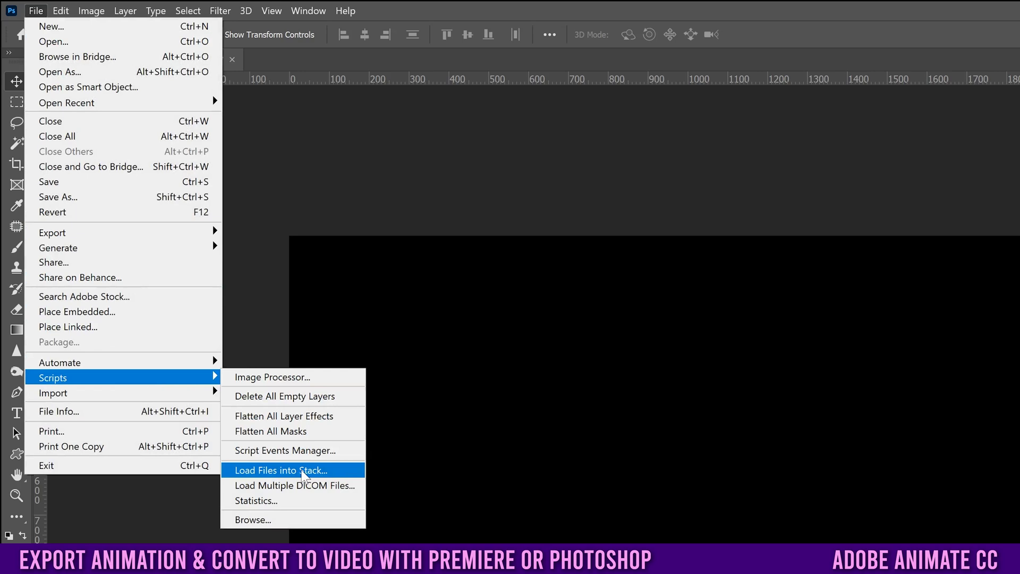
click(302, 471)
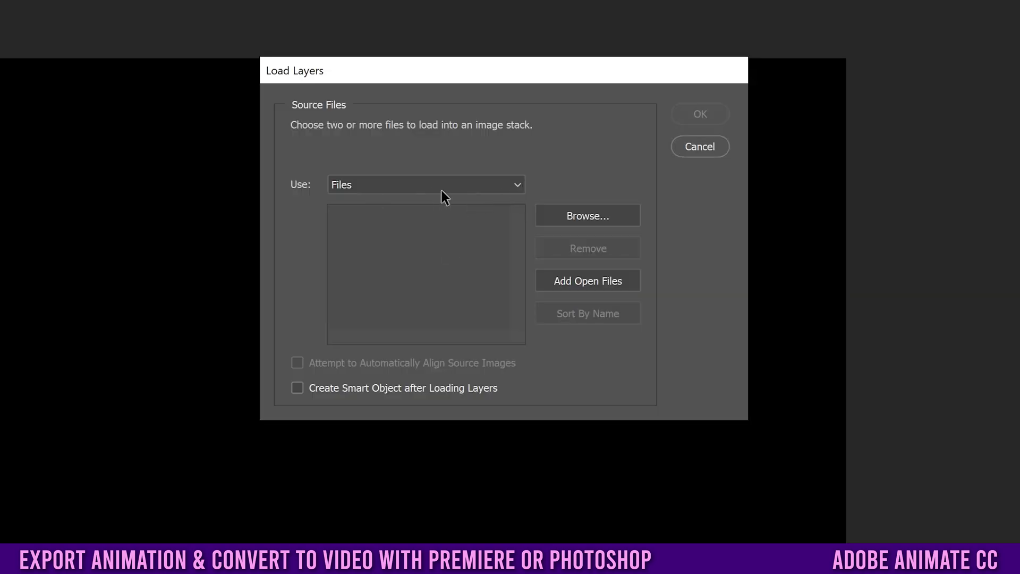
click(572, 213)
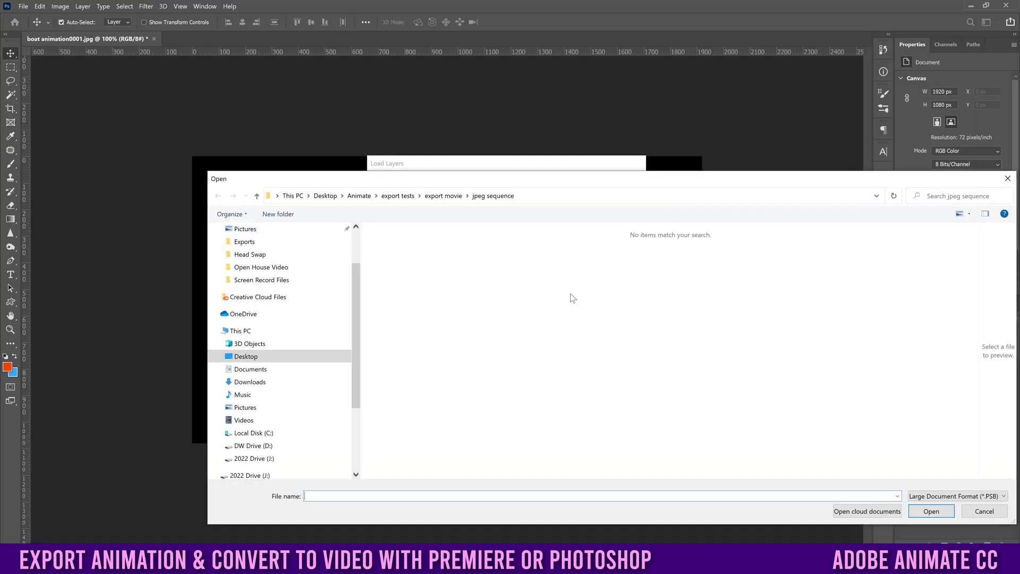
drag(731, 179, 618, 133)
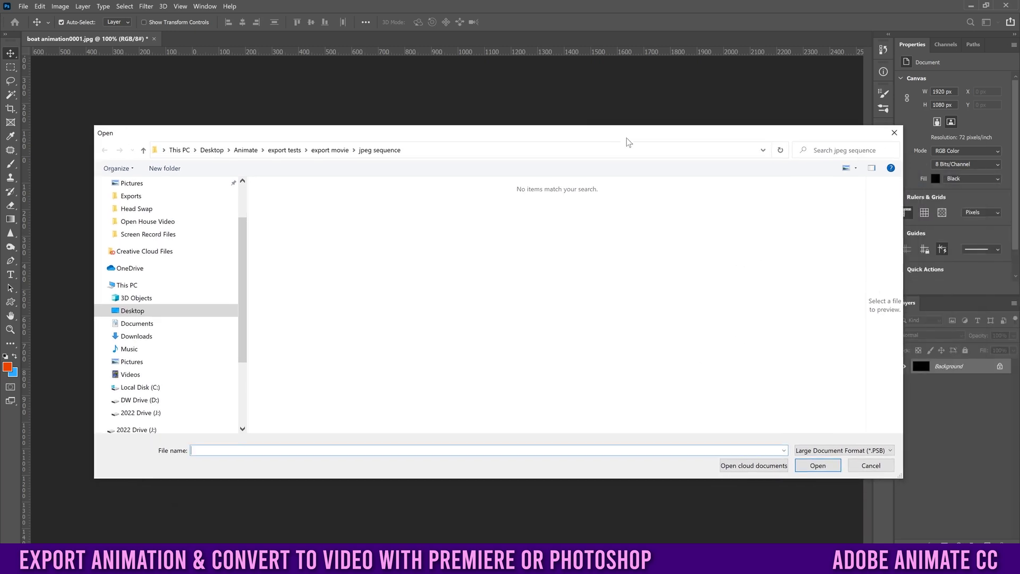
click(827, 451)
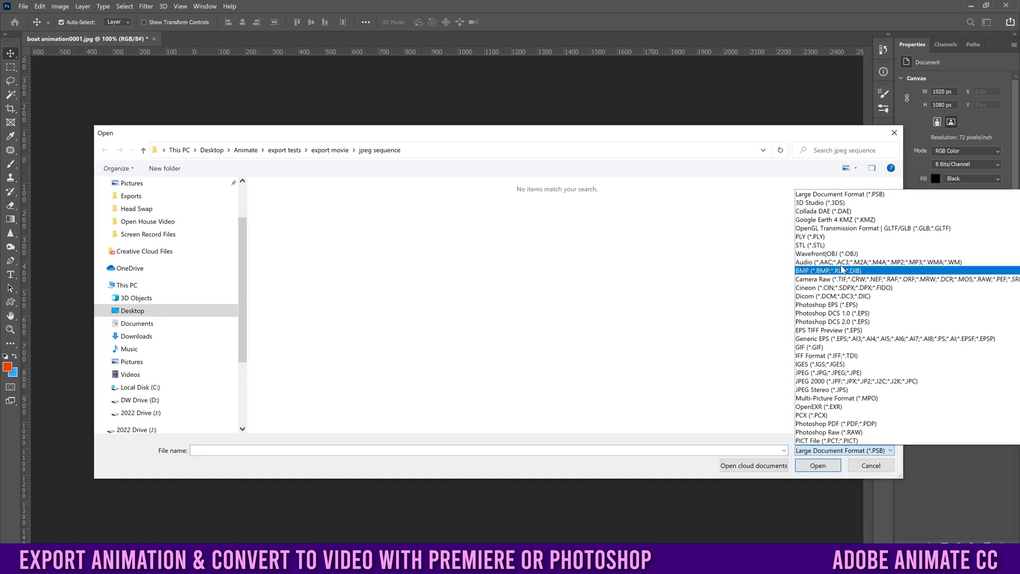
scroll(867, 299, down, 5)
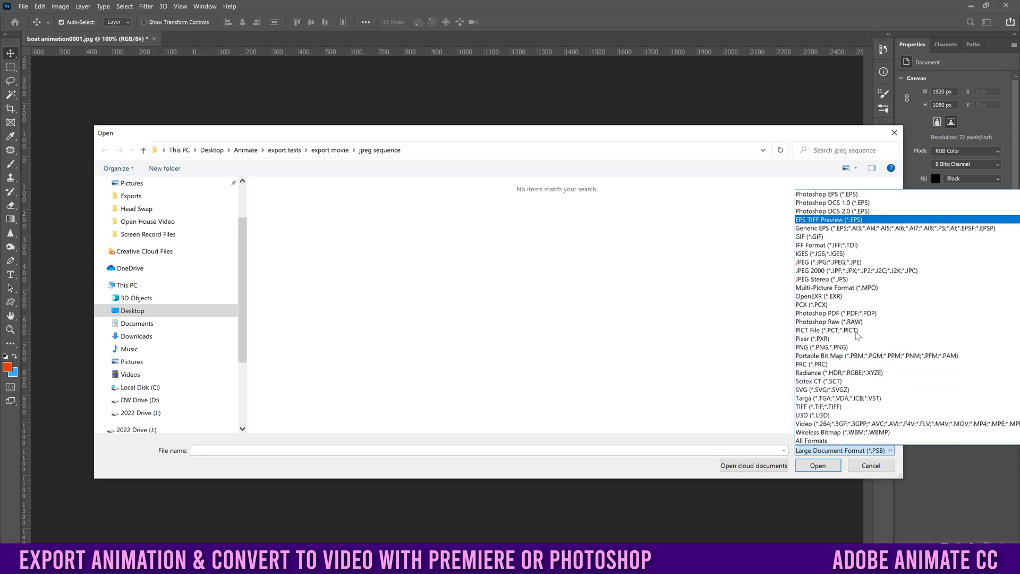
click(824, 442)
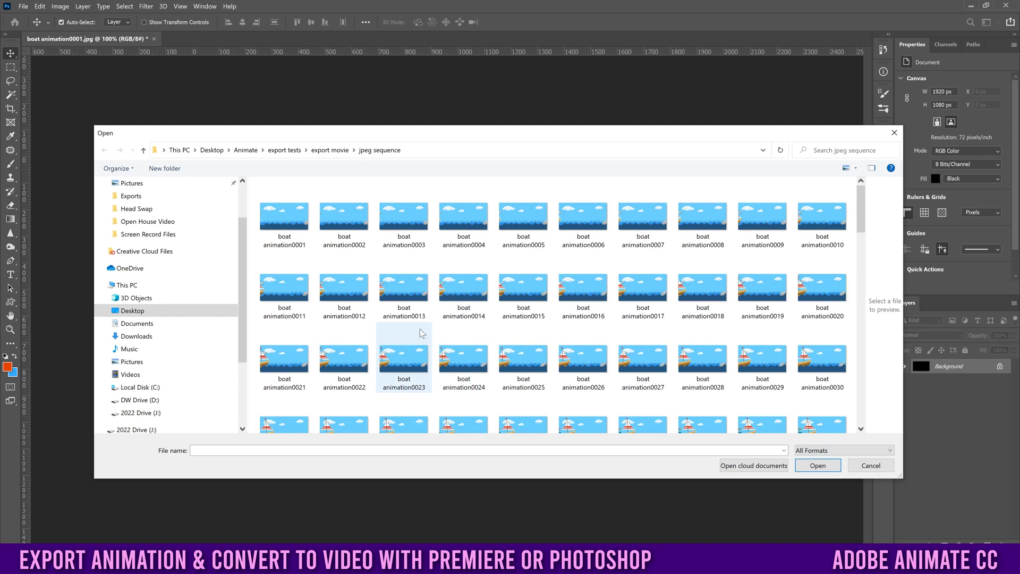
Step: Select boat animation0001 through boat animation0180 and load them as layers in a new document
click(280, 215)
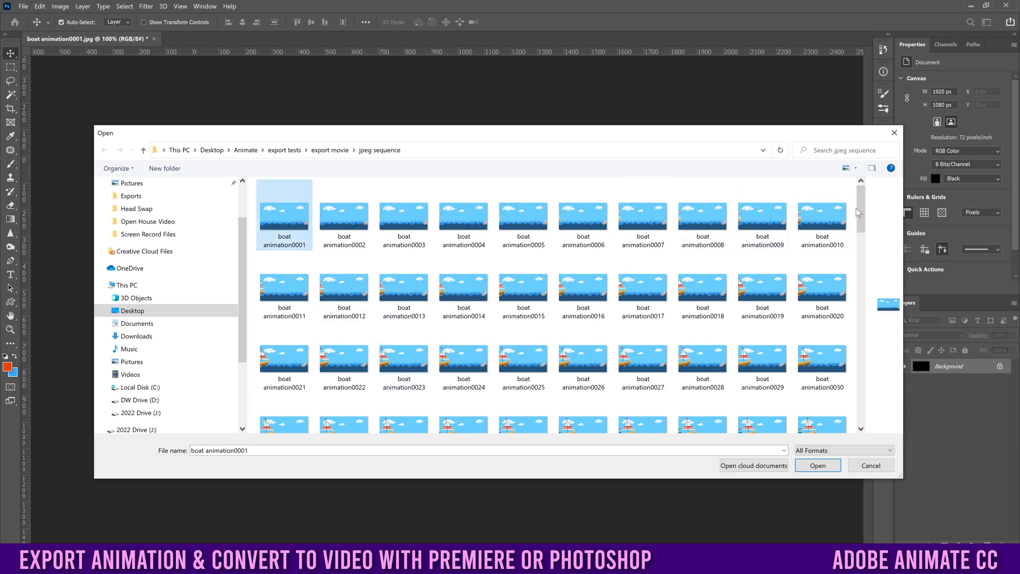
drag(861, 210, 853, 401)
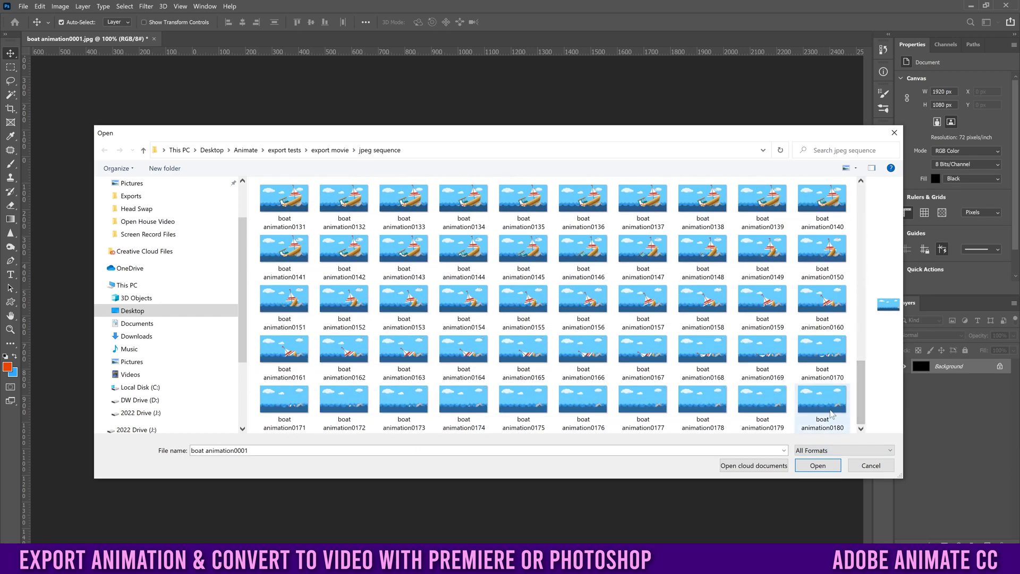
shift+click(807, 400)
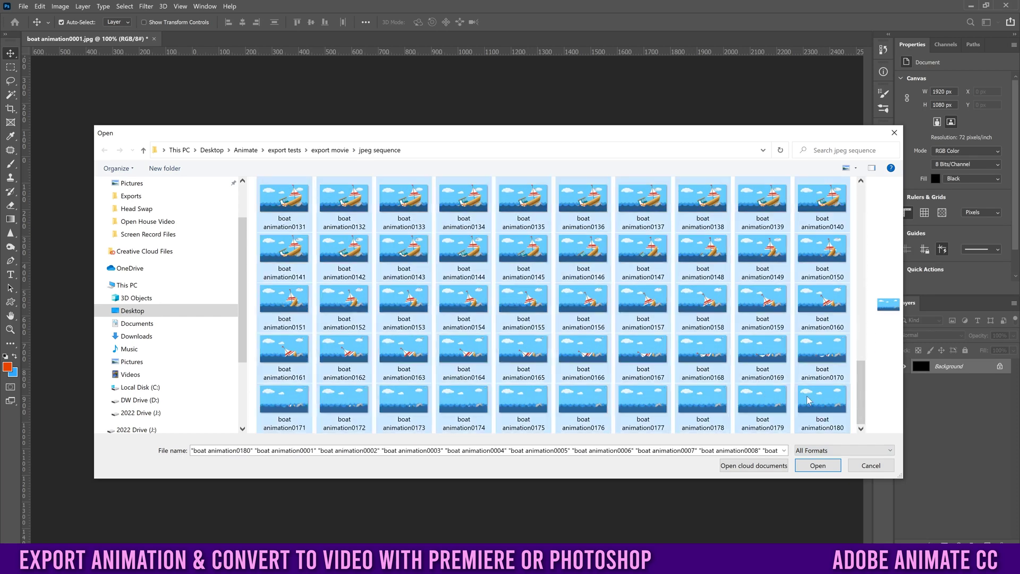
click(817, 467)
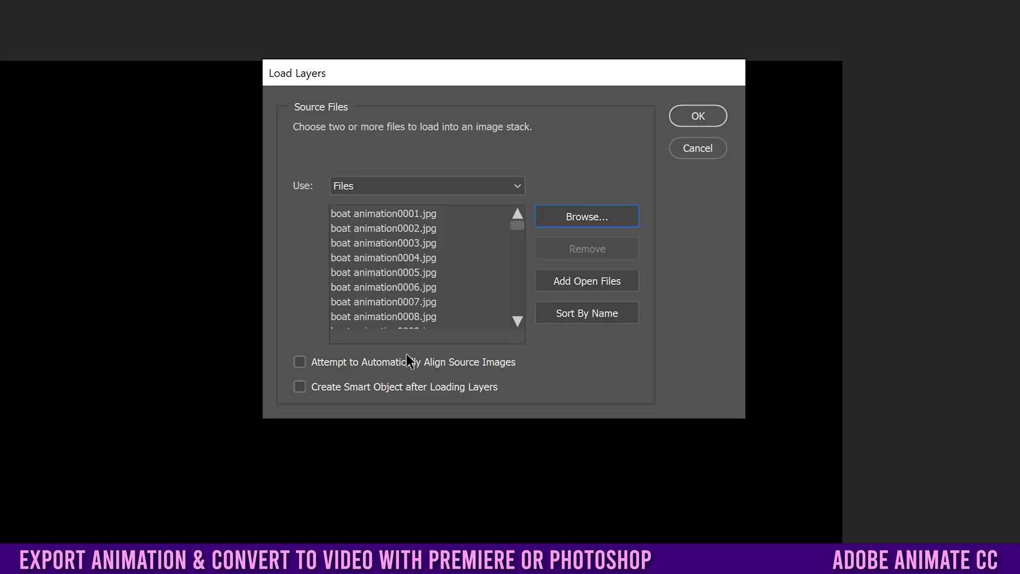
click(698, 117)
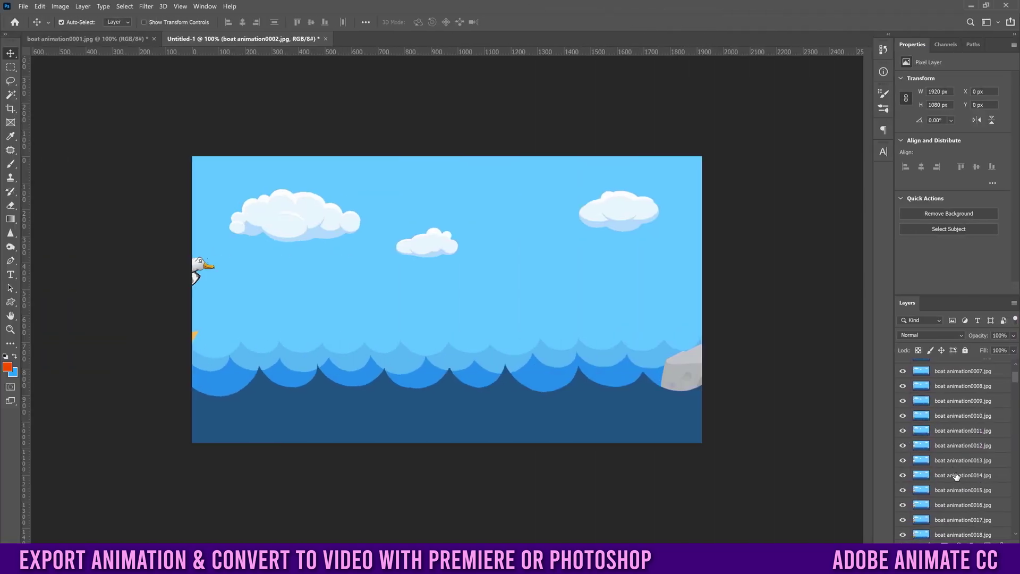
click(206, 6)
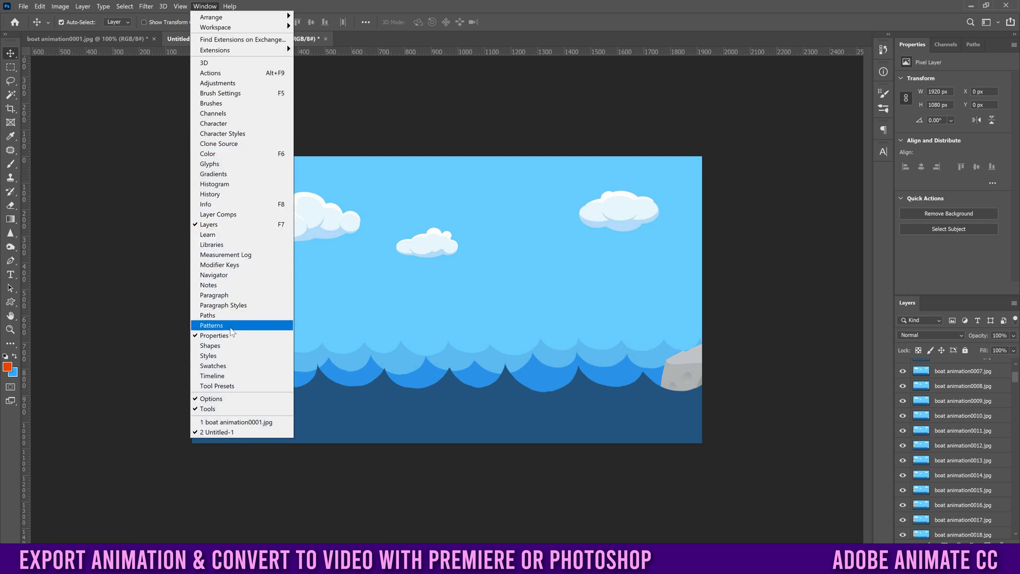
Step: Show the Timeline panel and create a frame animation instead of a video timeline
click(228, 376)
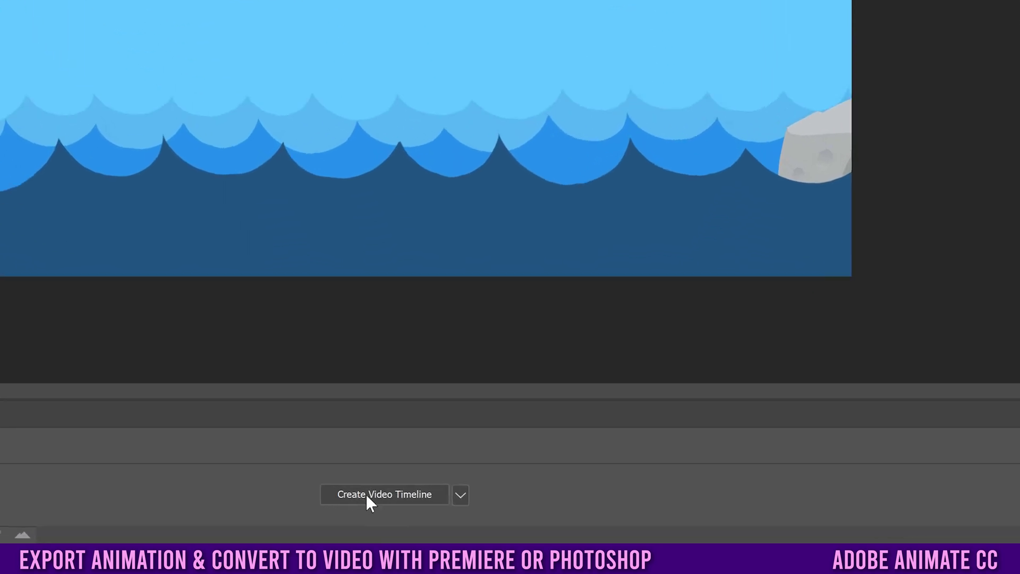
click(460, 496)
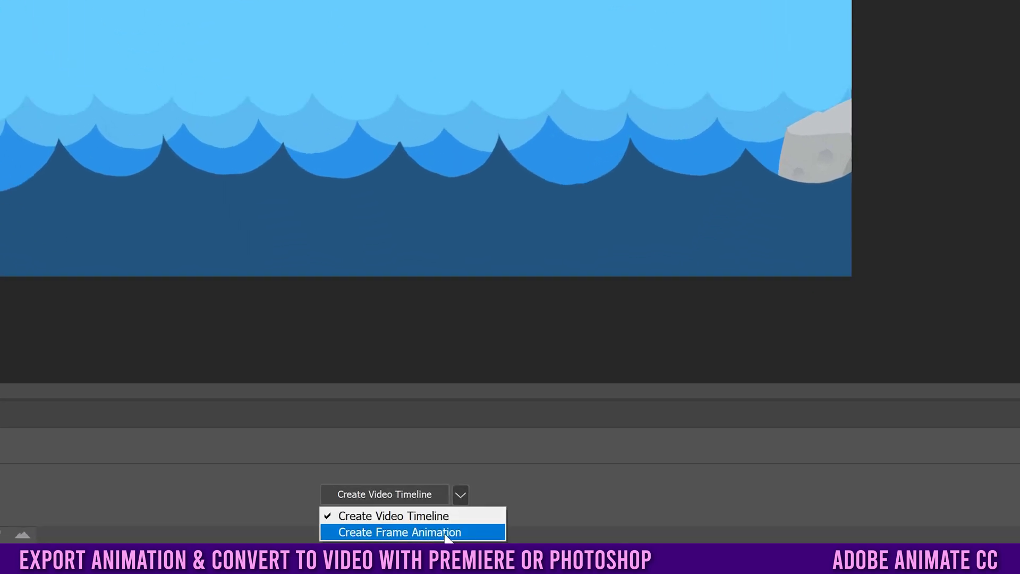
click(415, 533)
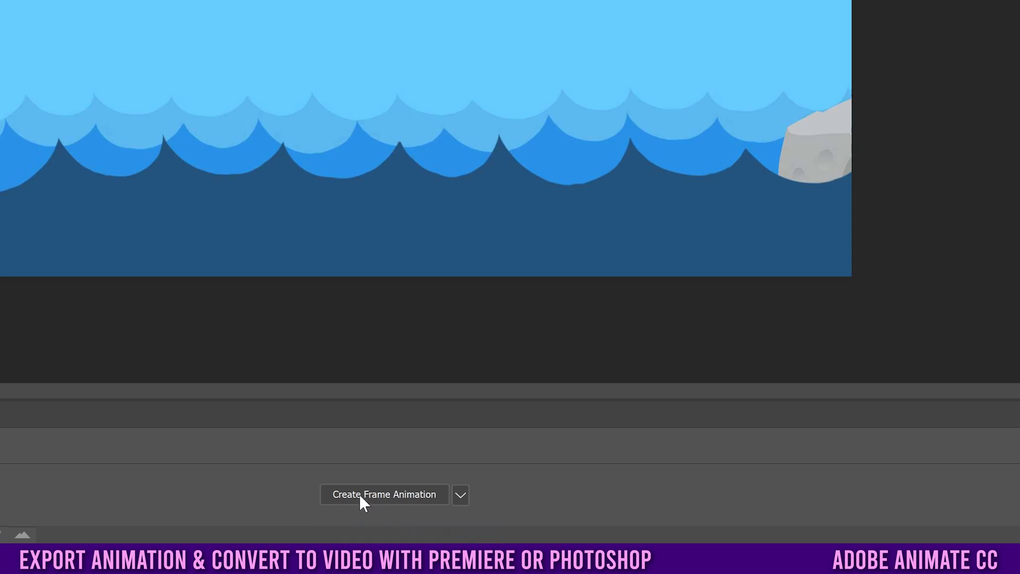
click(373, 496)
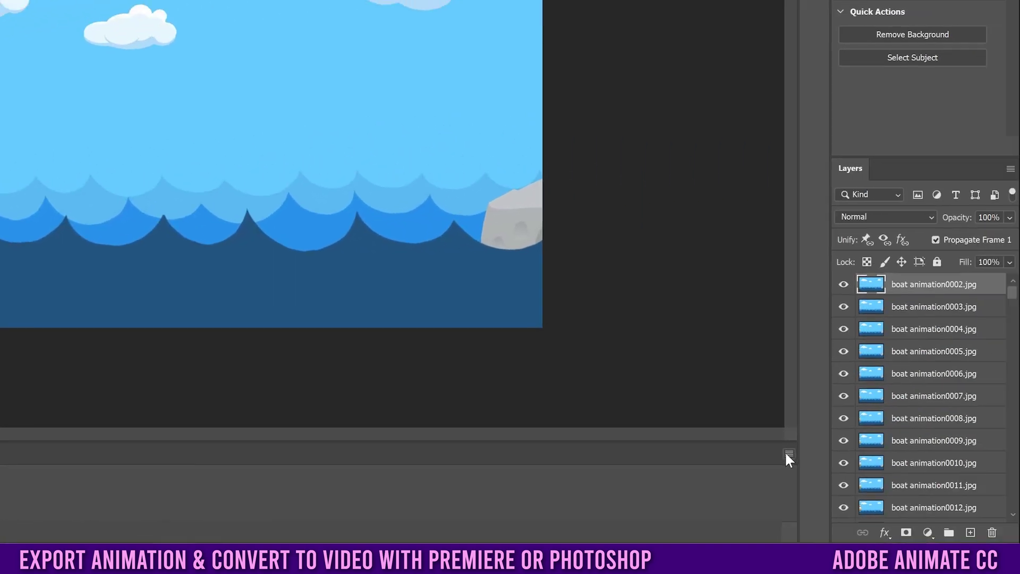
click(788, 454)
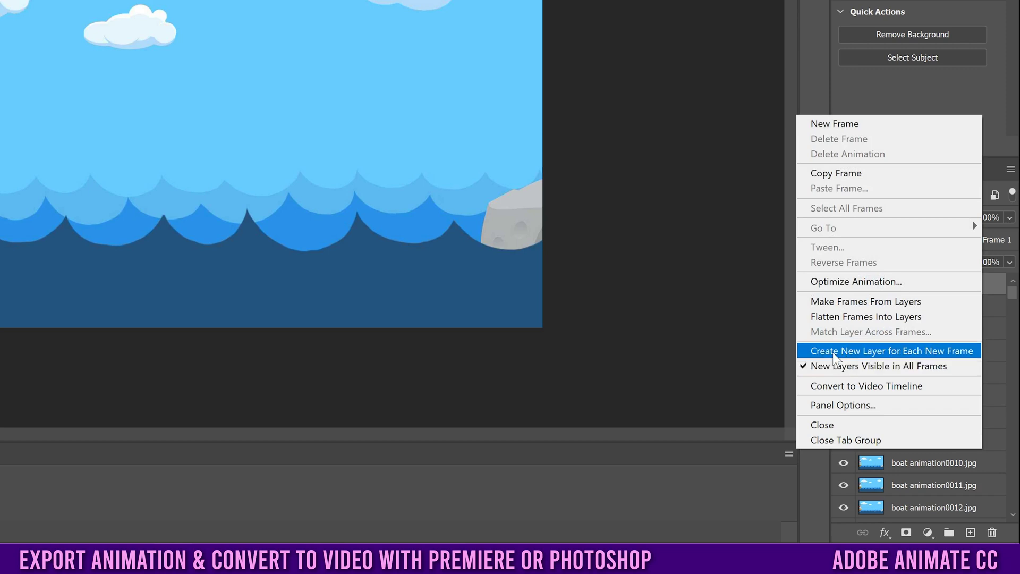
Step: Enable a new layer for each new frame and make one animation frame per boat layer
click(904, 351)
click(789, 454)
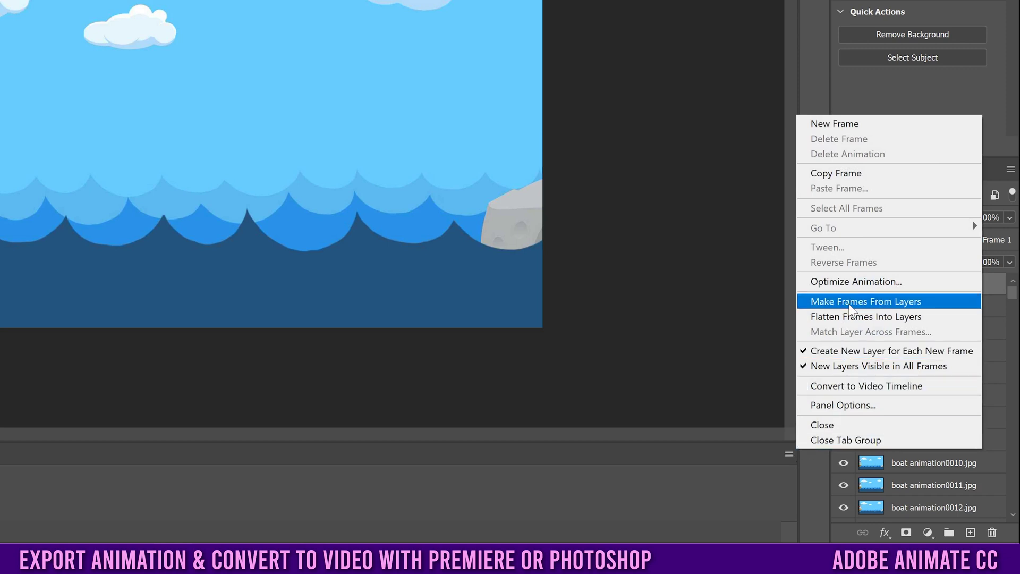
click(896, 302)
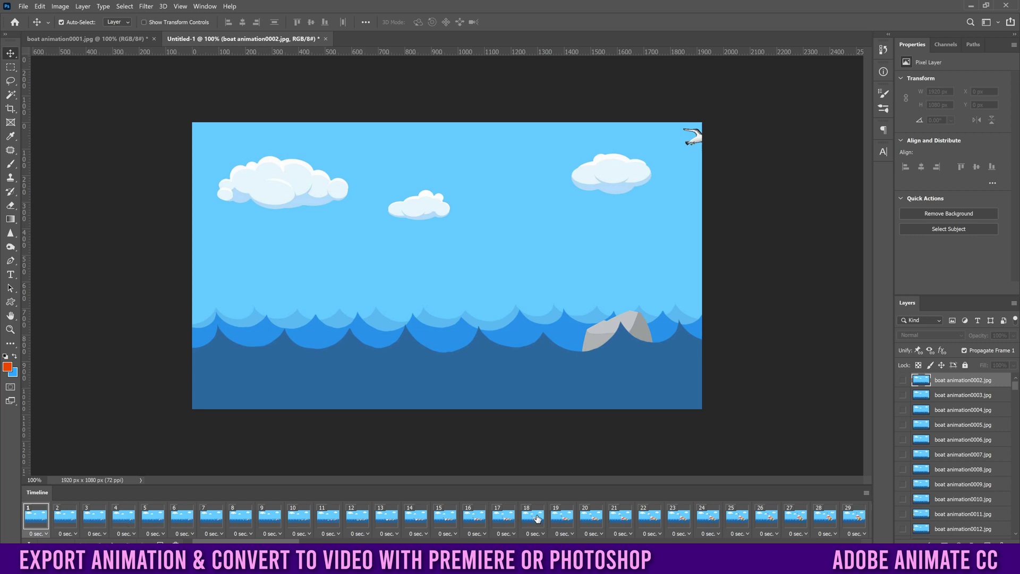
Step: Step through frames 9 to 20 to check the boat's motion, then reverse the frame order
click(182, 520)
click(273, 520)
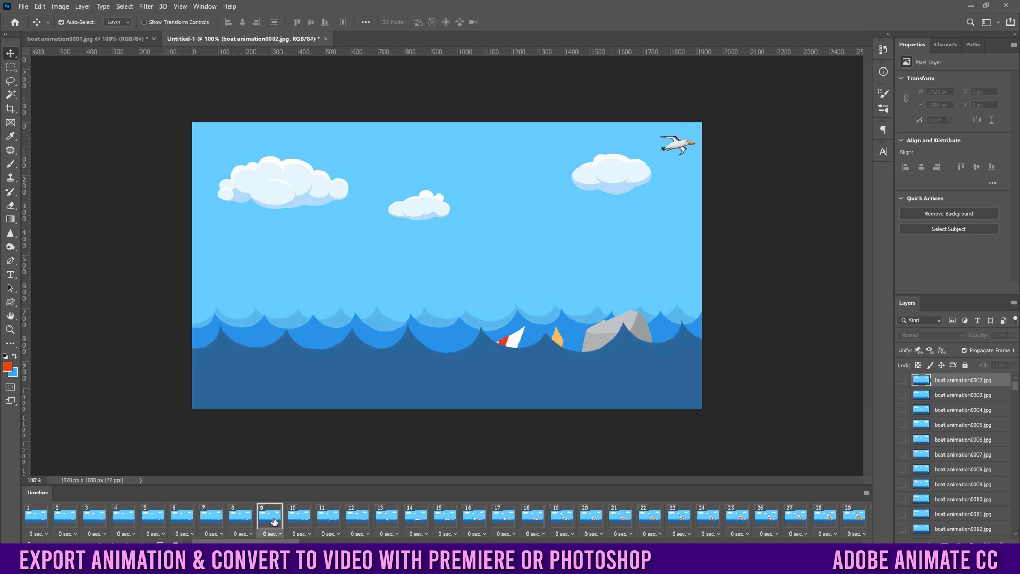
click(337, 522)
click(387, 523)
click(447, 521)
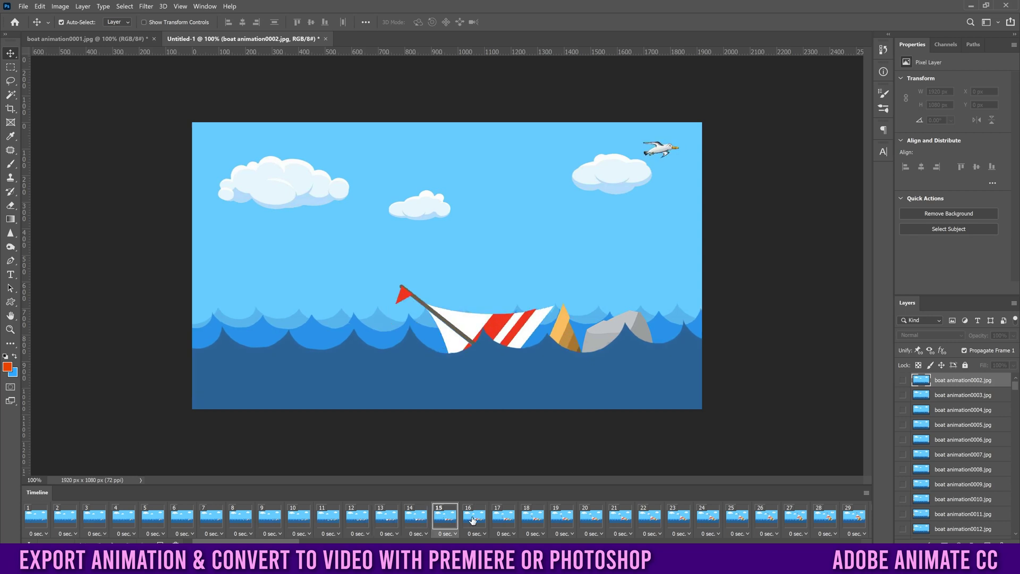
click(533, 520)
click(594, 522)
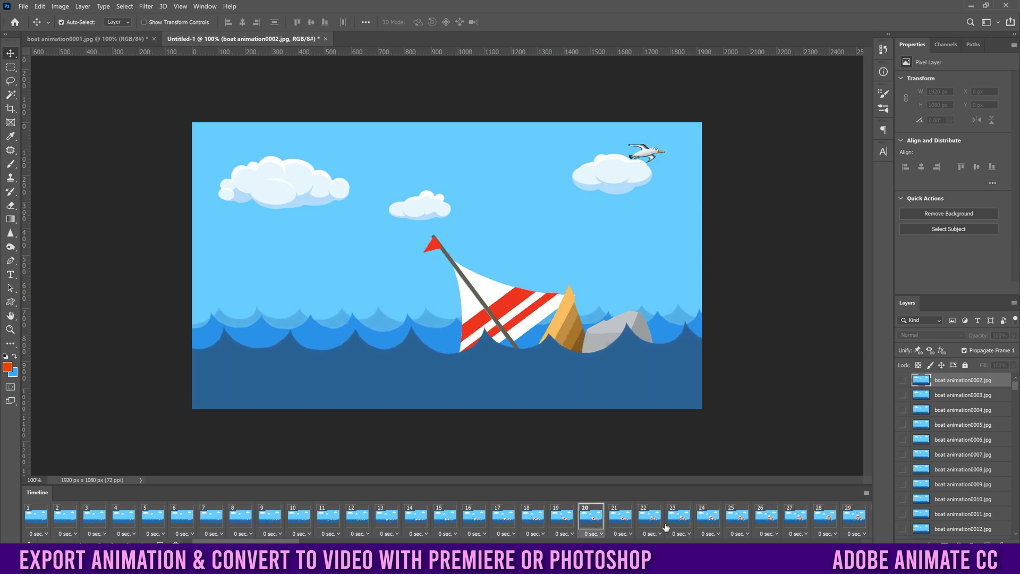
click(865, 493)
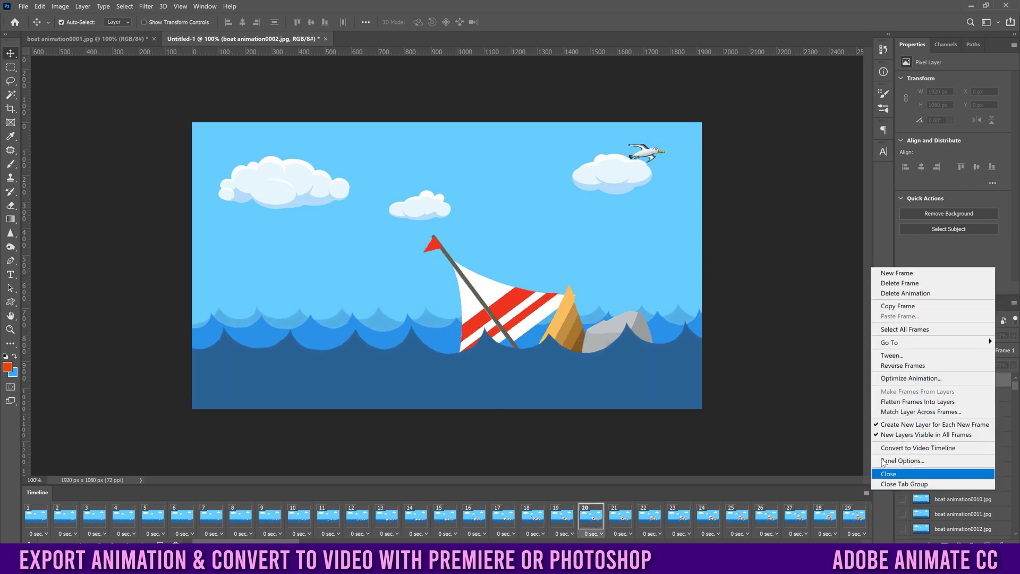
click(896, 367)
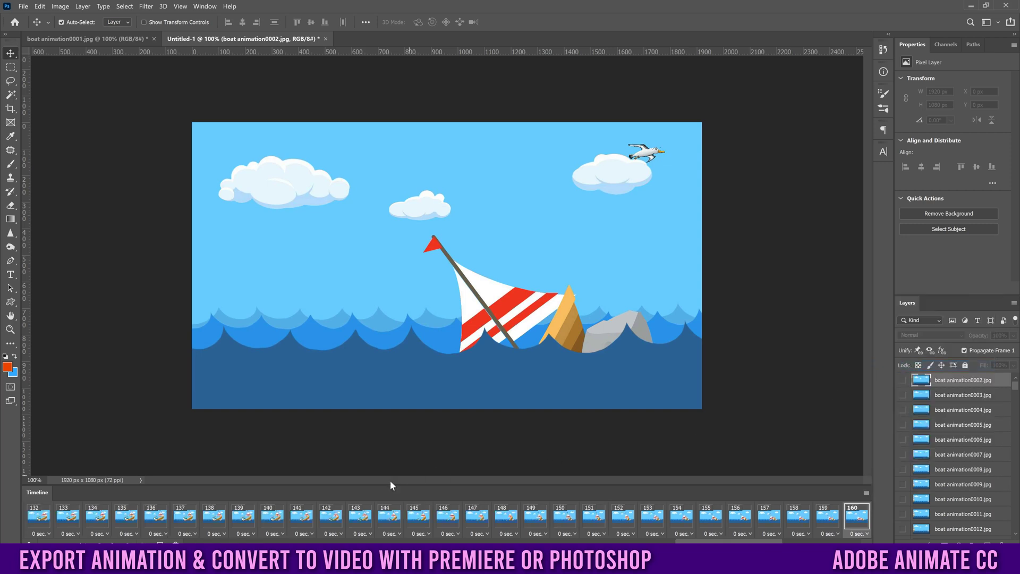
Step: Return to frame 1, play the boat animation, and stop it at frame 41
click(158, 518)
click(184, 521)
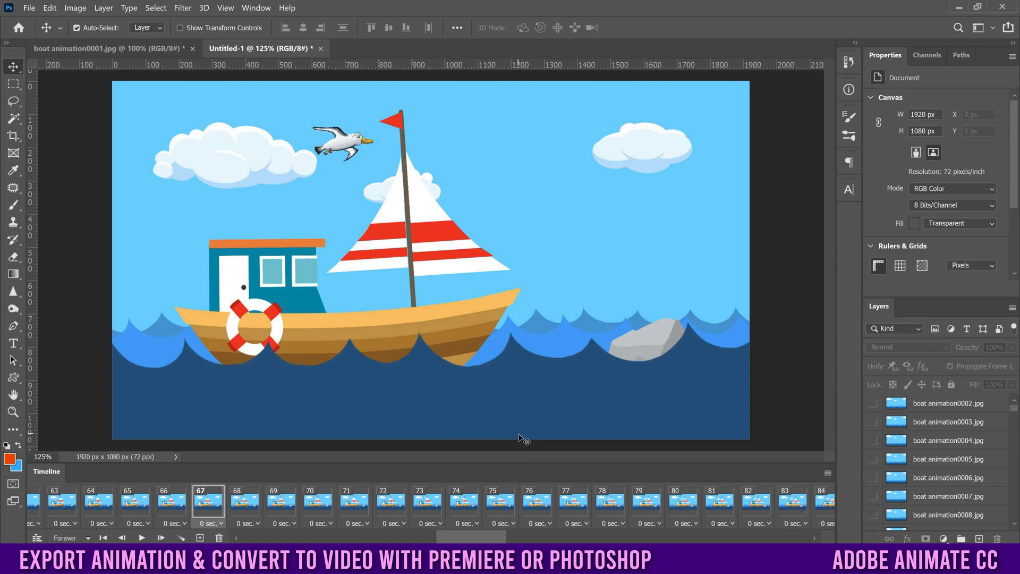
drag(476, 540, 265, 538)
click(44, 504)
click(142, 538)
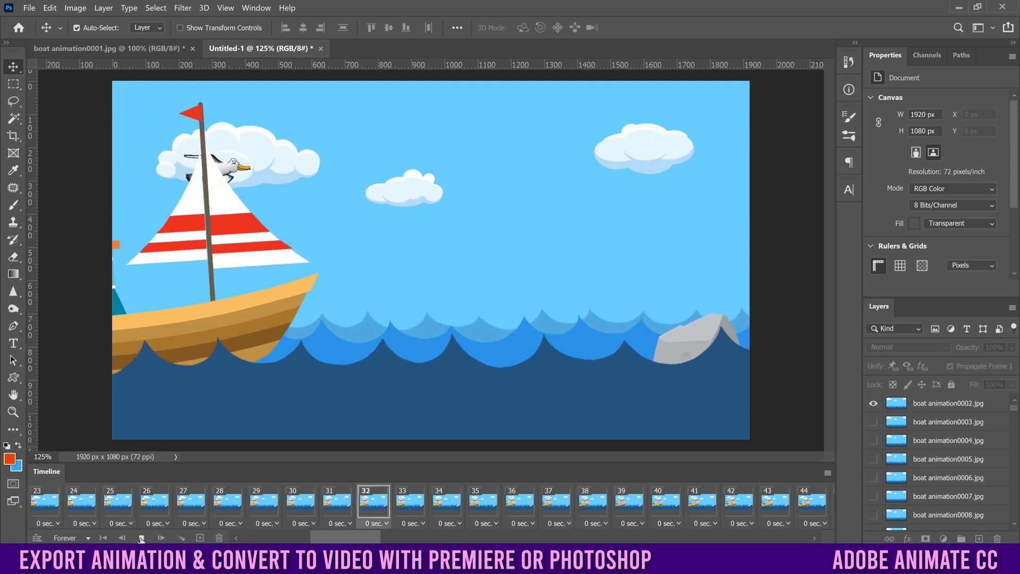
key(space)
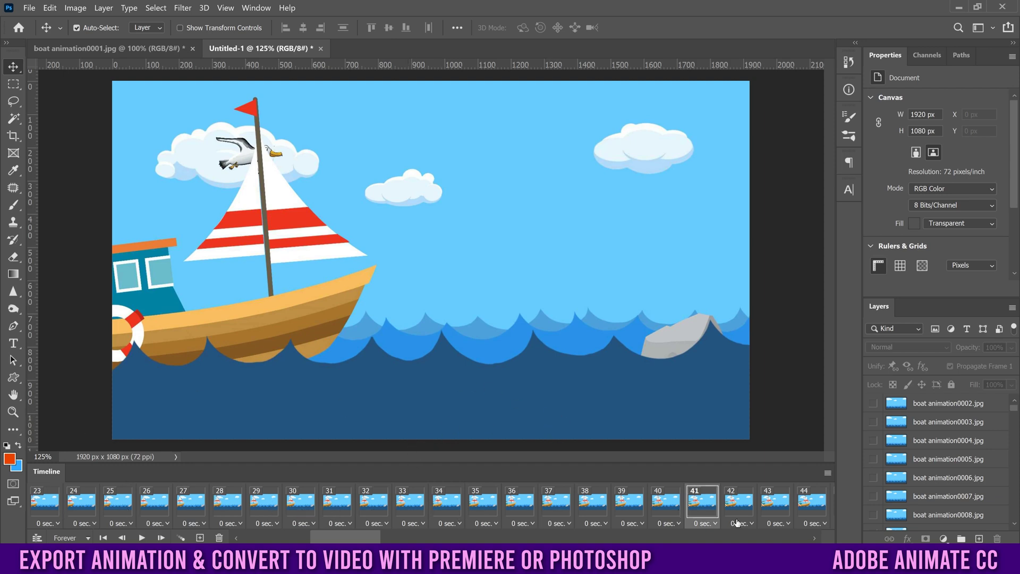
click(828, 473)
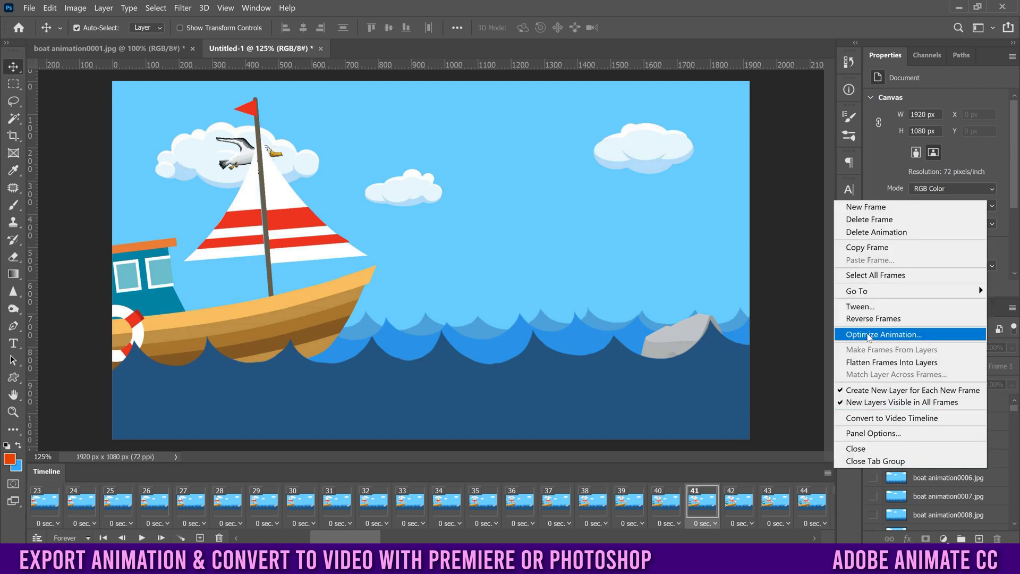
Step: Select all frames and set their delay to No delay
click(878, 276)
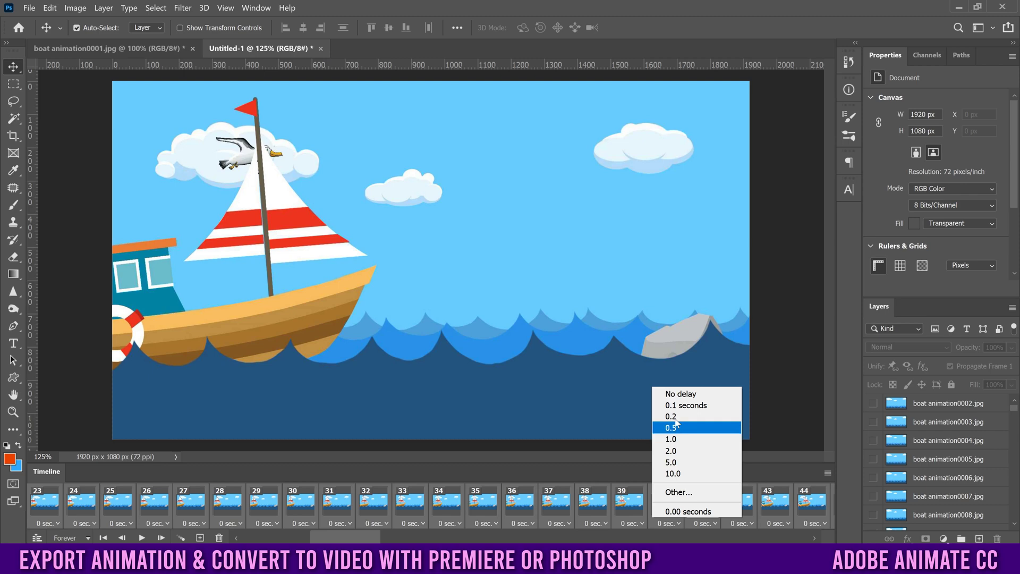
click(686, 393)
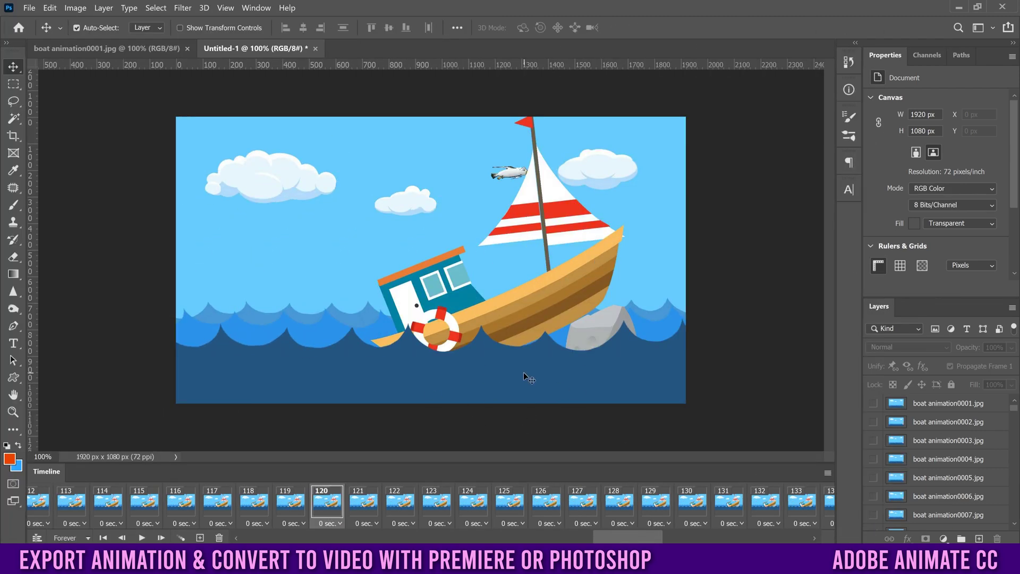
click(29, 8)
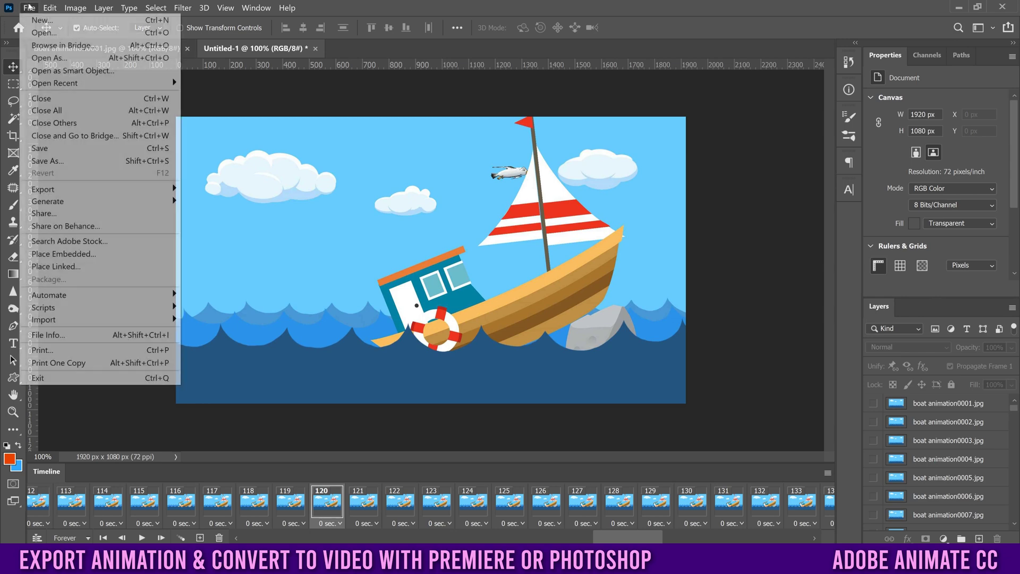
Step: In Render Video, name the output 'test 2 mp4' and target the video export tests folder
mouse_move(66, 188)
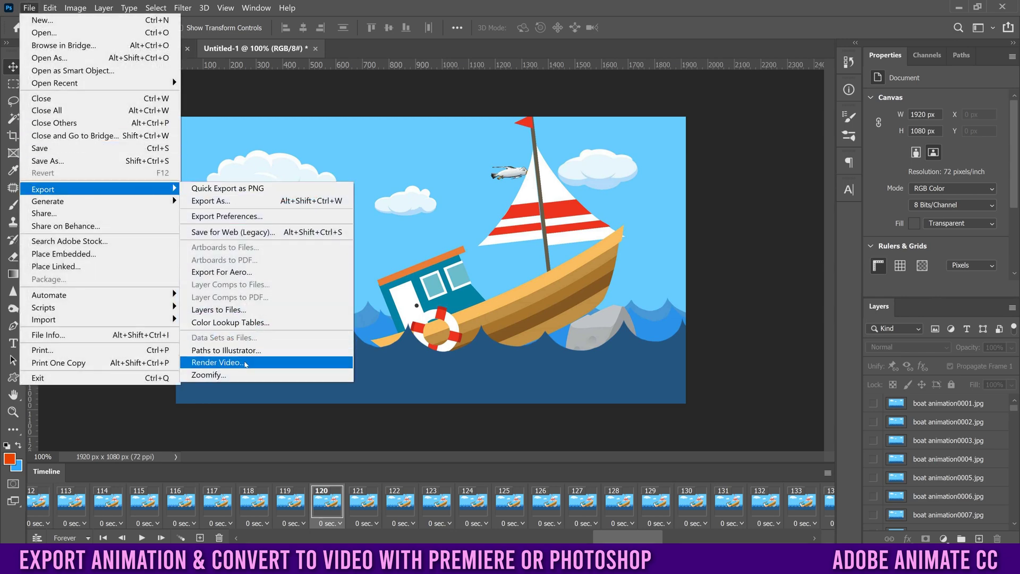
click(246, 363)
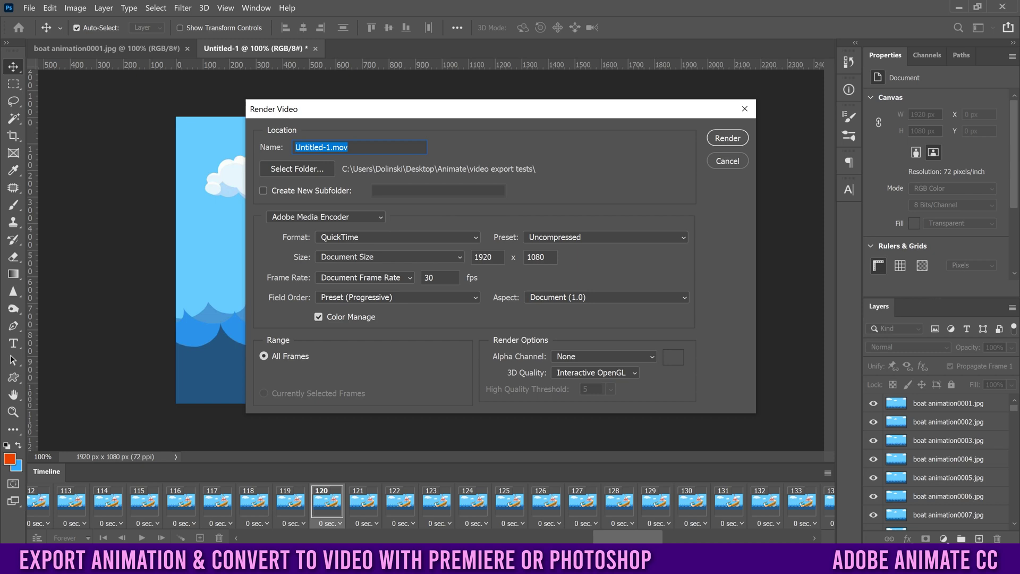
text(test 2 mp4)
click(314, 168)
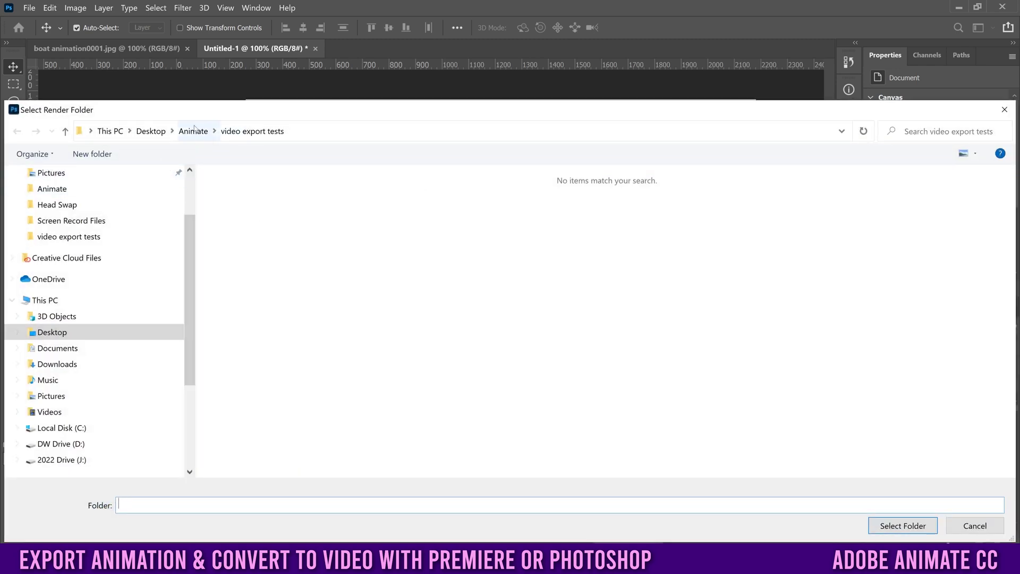
click(193, 132)
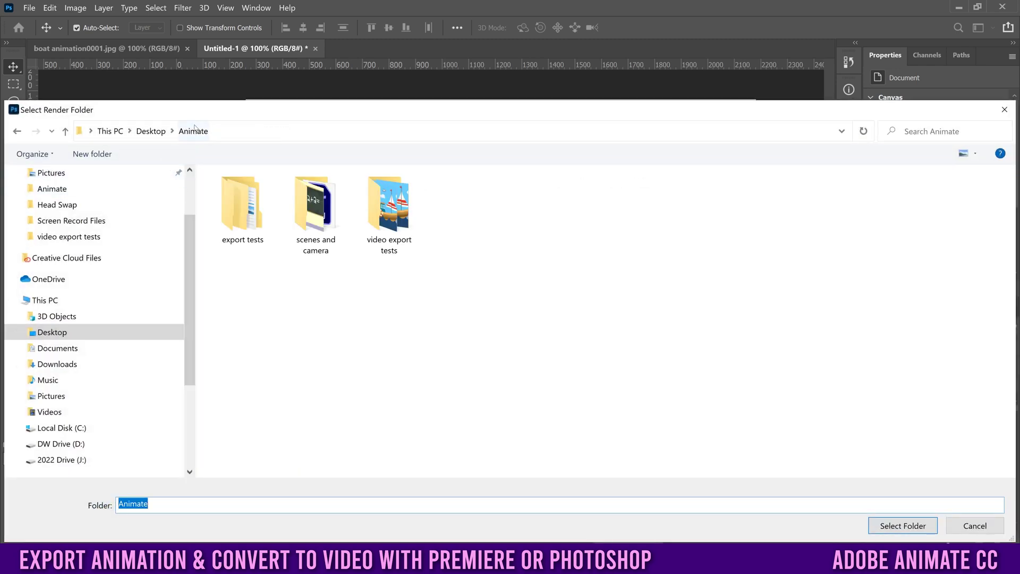
double_click(386, 212)
click(903, 525)
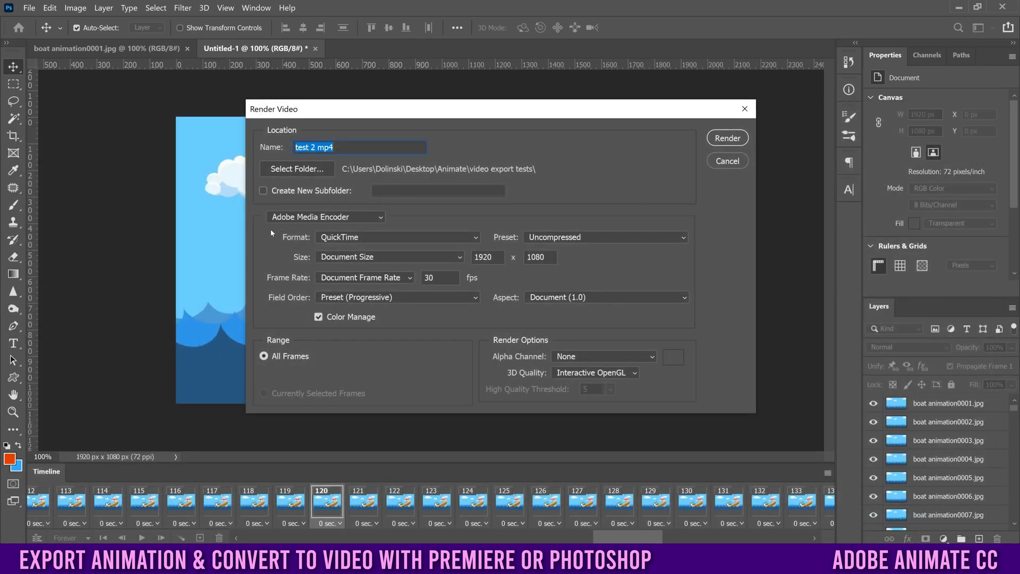
Step: Set the render format to H.264 with the High Quality preset
click(350, 240)
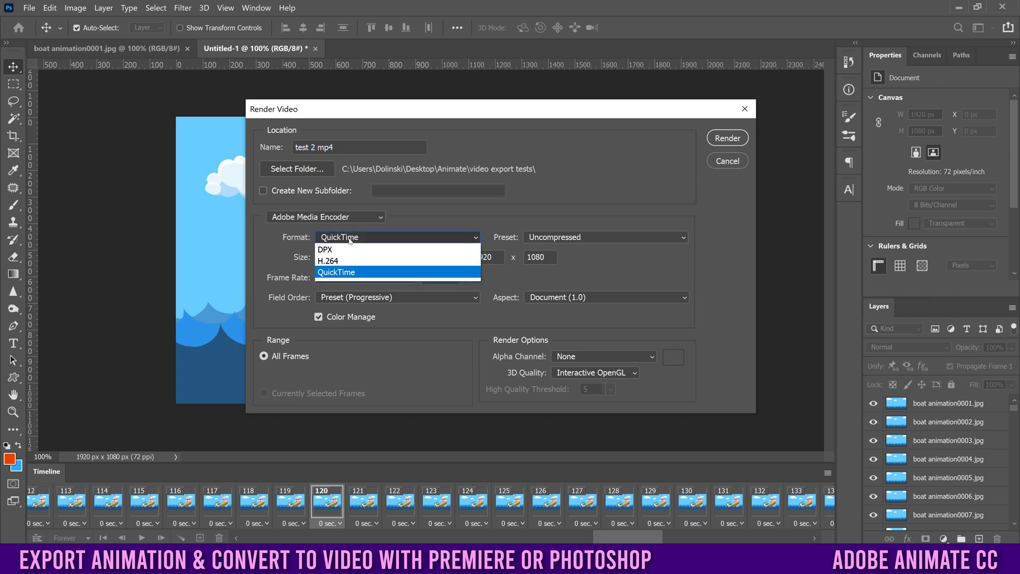
click(333, 263)
click(556, 238)
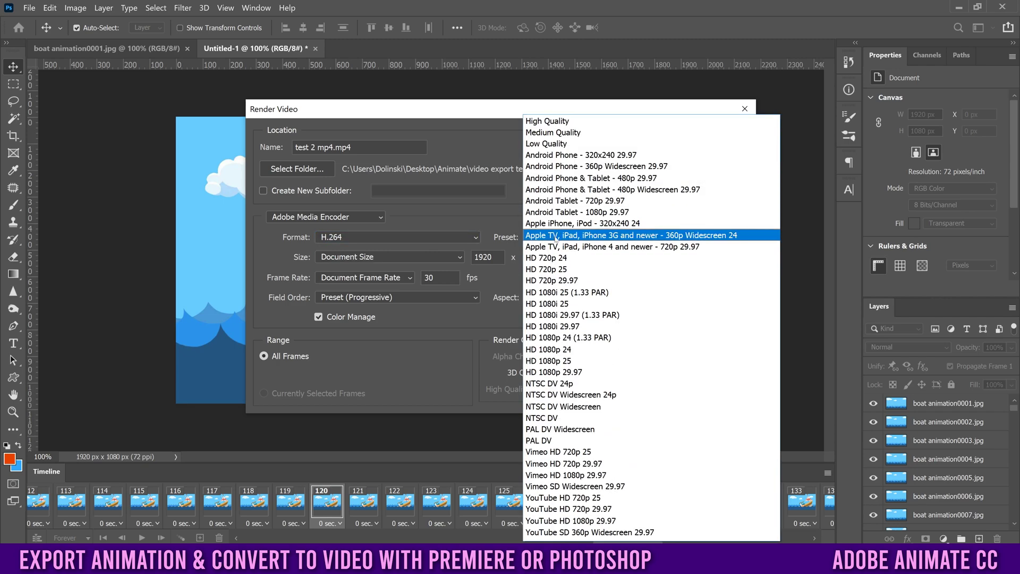
click(549, 121)
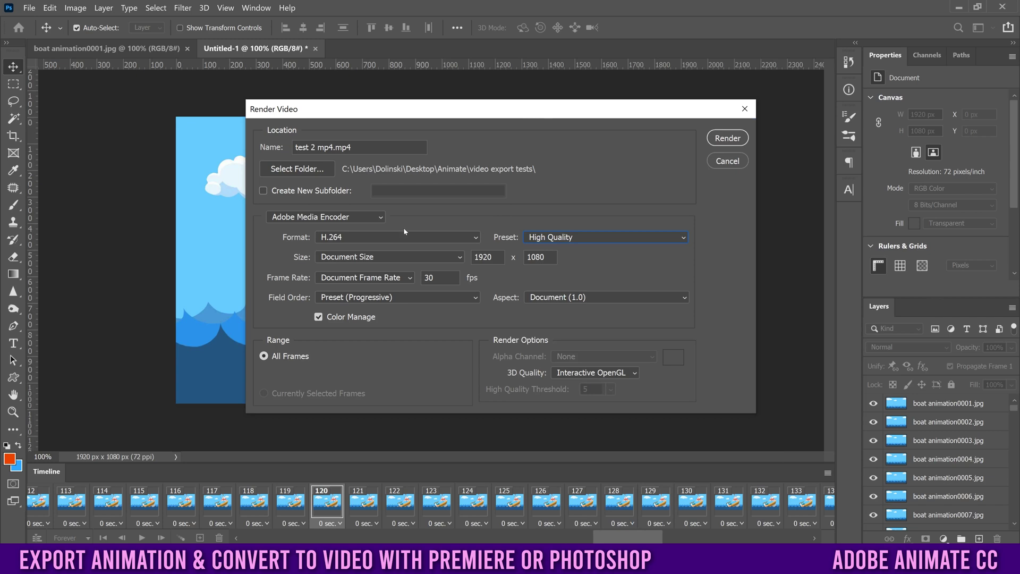
Step: Try QuickTime with the Uncompressed preset, then switch the format back to H.264
click(332, 240)
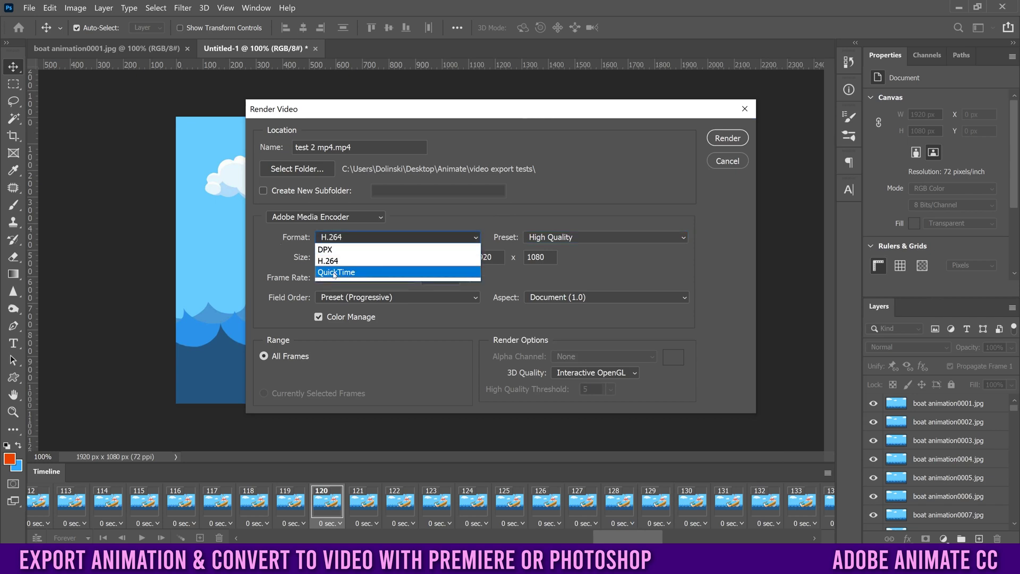
click(331, 273)
click(563, 240)
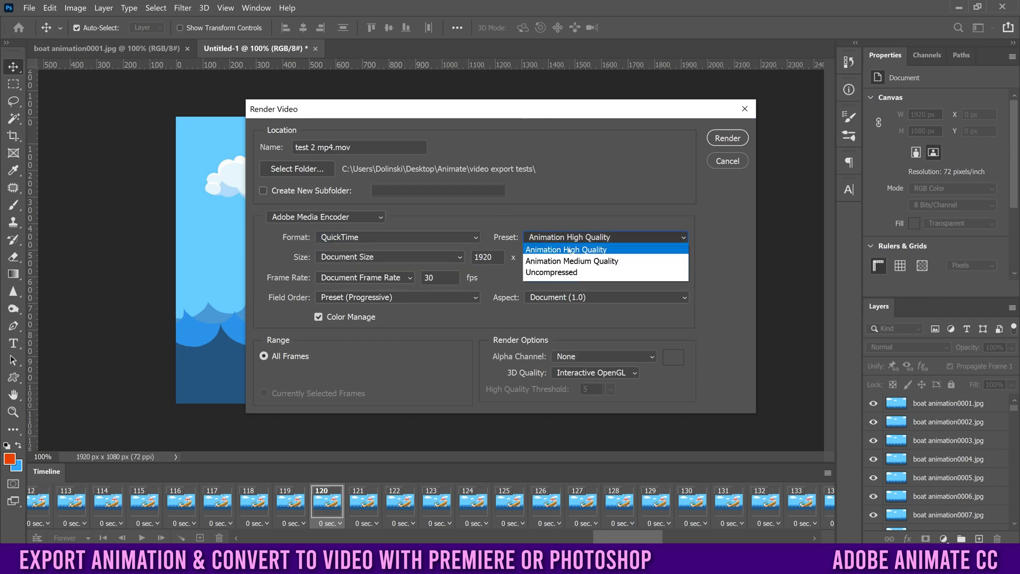
click(553, 273)
click(374, 236)
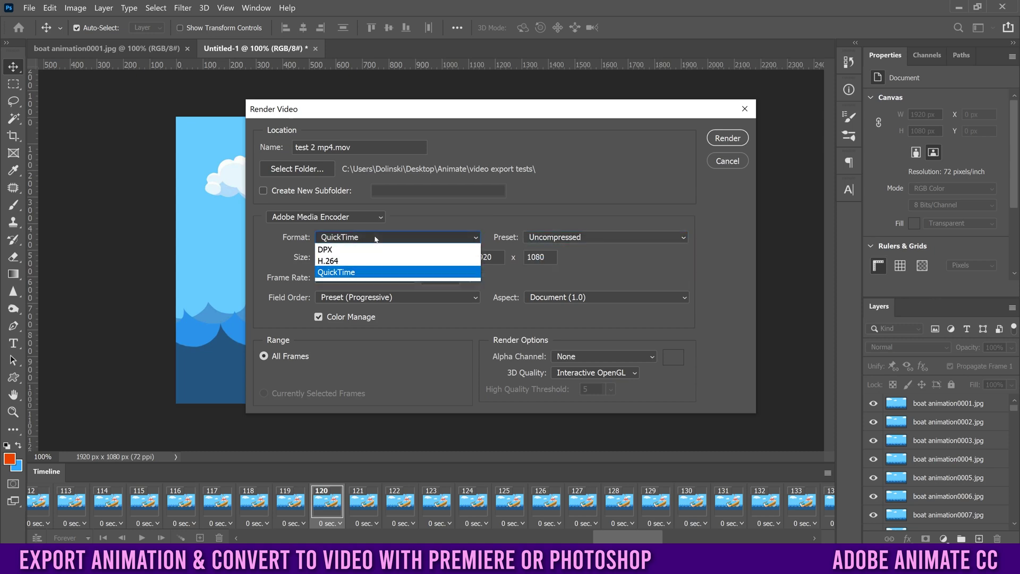
click(340, 262)
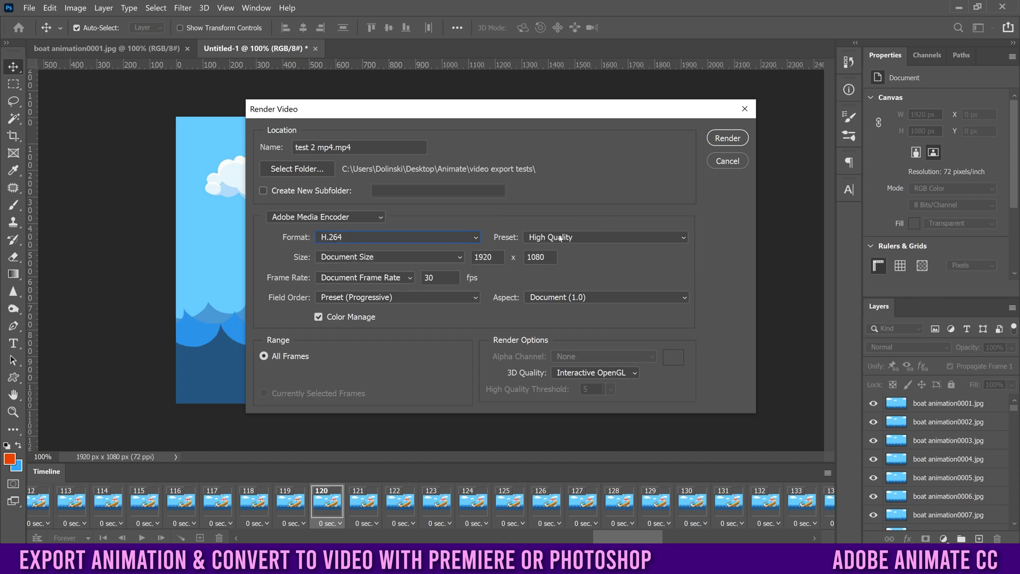